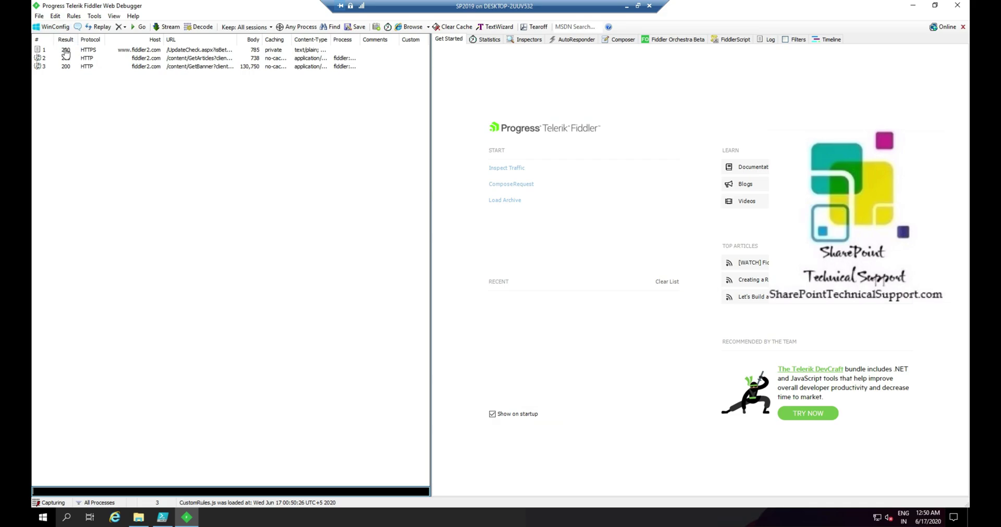
- Remove all captured sessions from the Fiddler traffic list
click(61, 18)
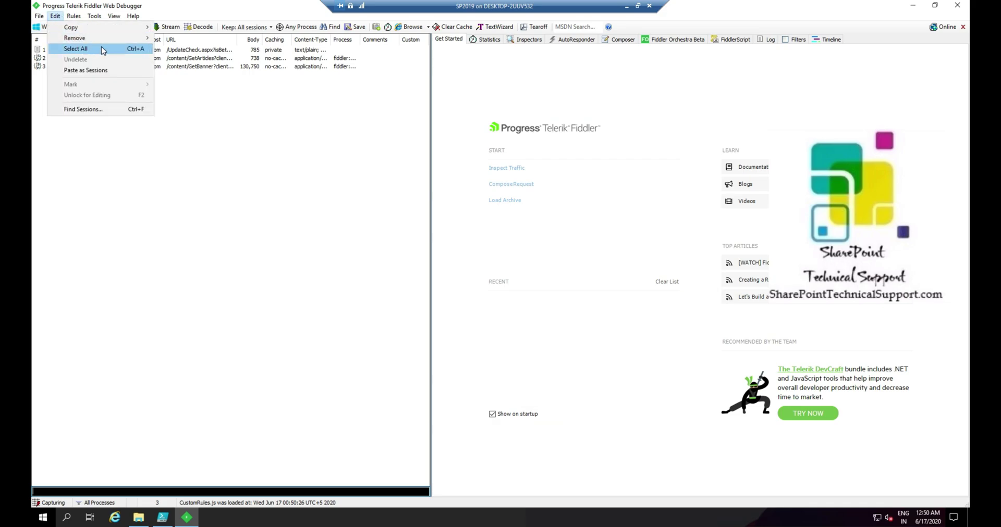
mouse_move(107, 40)
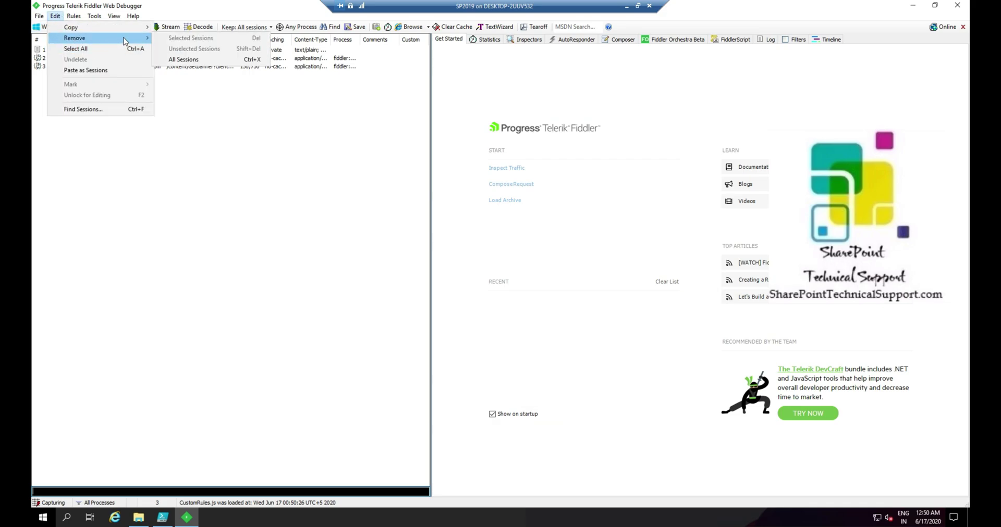
click(191, 62)
- Launch SharePoint 2019 Central Administration and open the diagnostic logging configuration under Monitoring
click(45, 519)
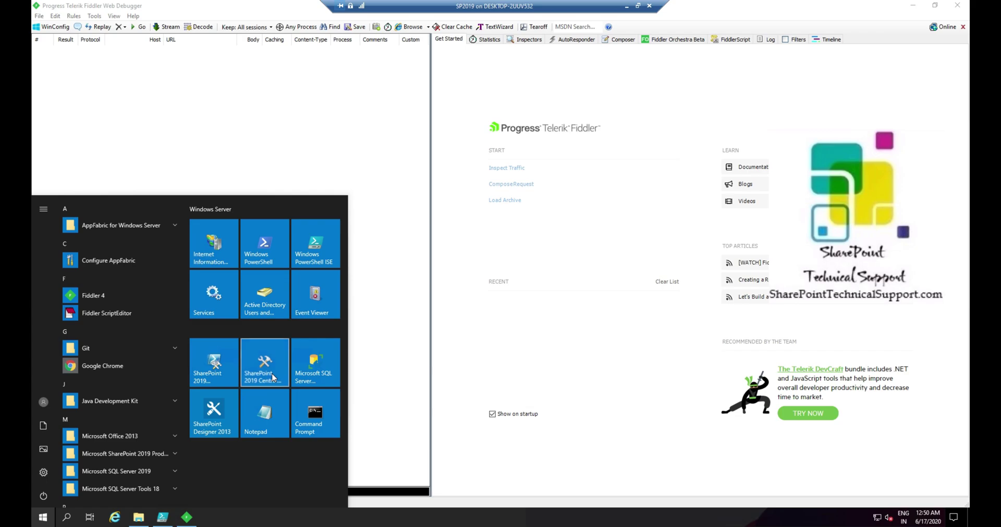
click(272, 378)
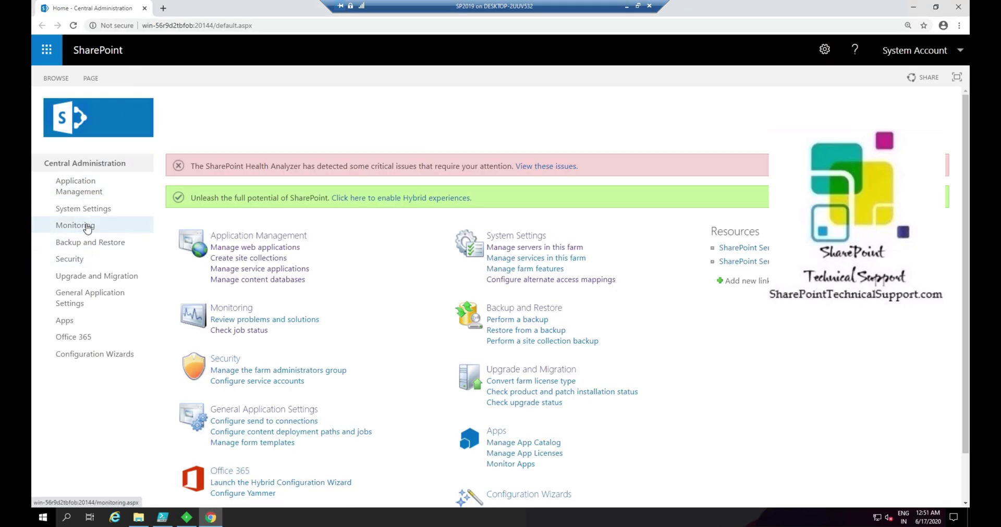
click(75, 225)
click(361, 252)
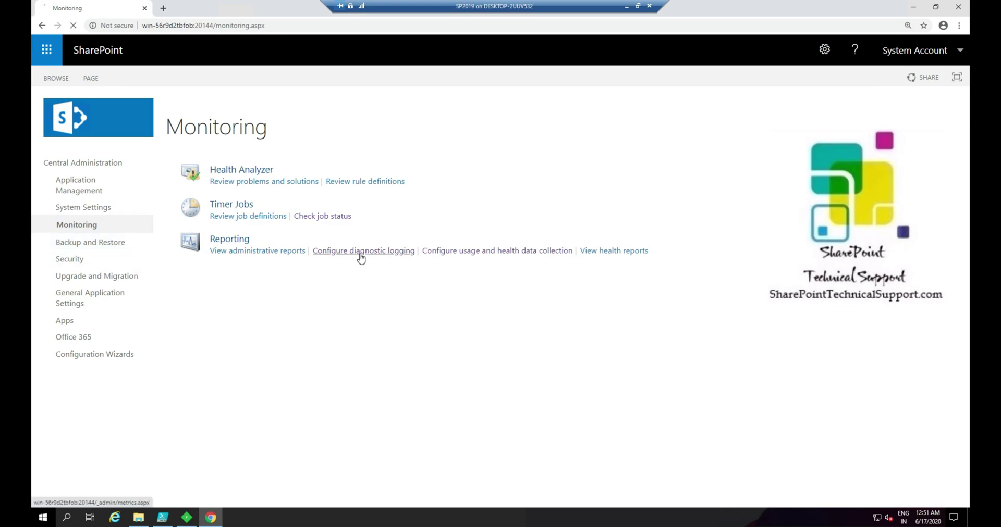
- Locate the trace log path in the Trace Log section of the Diagnostic Logging page
scroll(395, 375, down, 3)
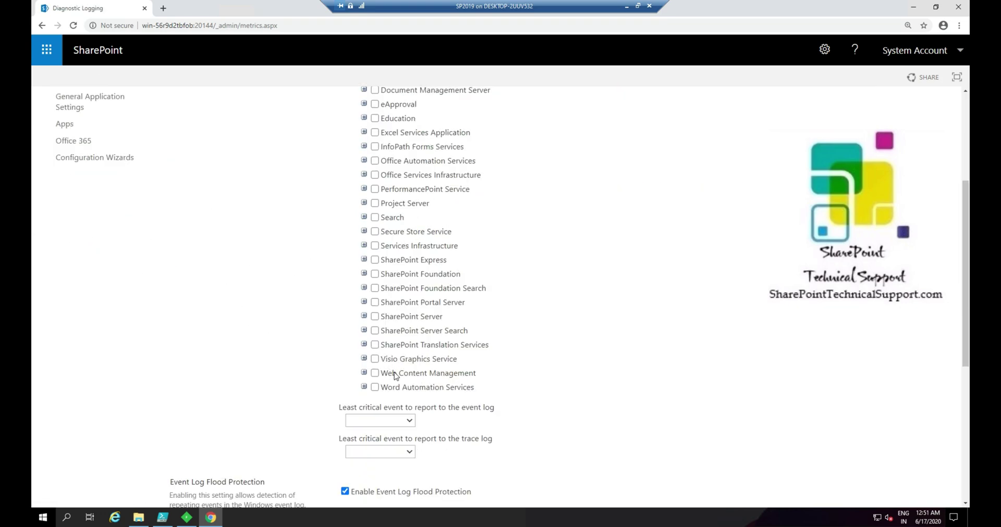
scroll(395, 375, down, 5)
drag(403, 351, 241, 348)
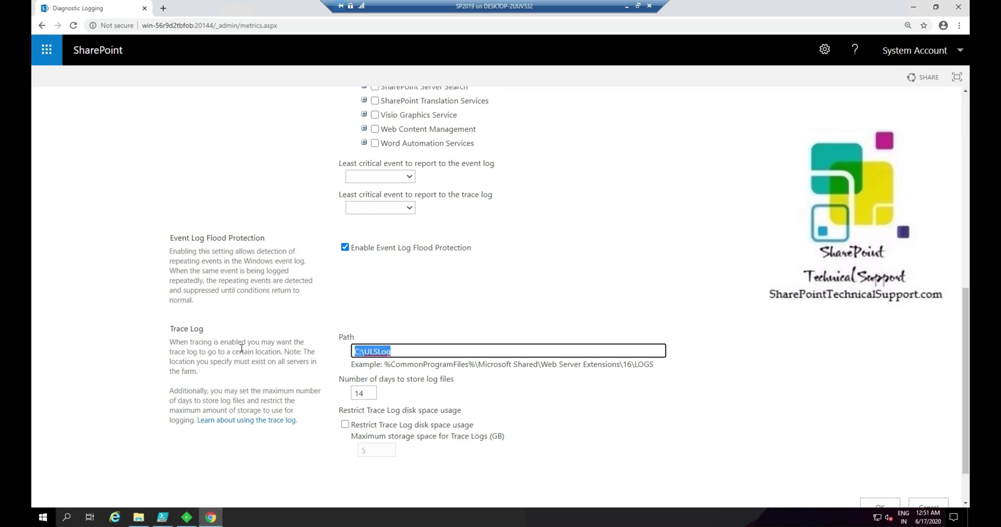
- Switch to File Explorer and inspect the ULS log files in the C:\ULSLog folder
click(138, 517)
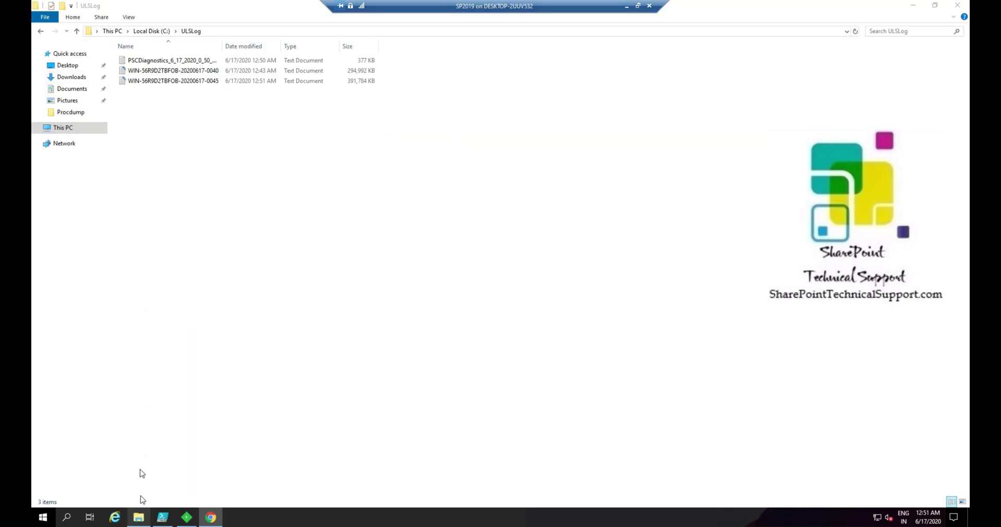
click(202, 30)
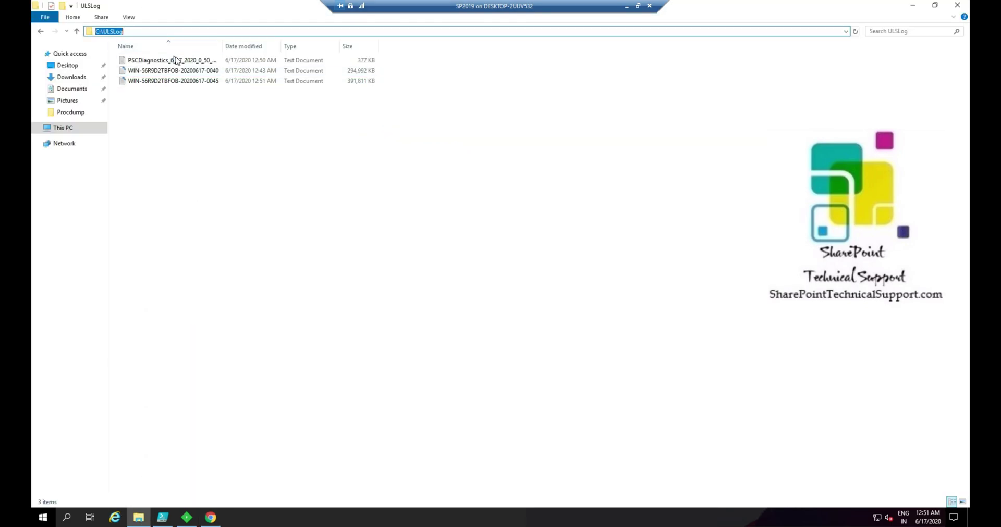
click(200, 73)
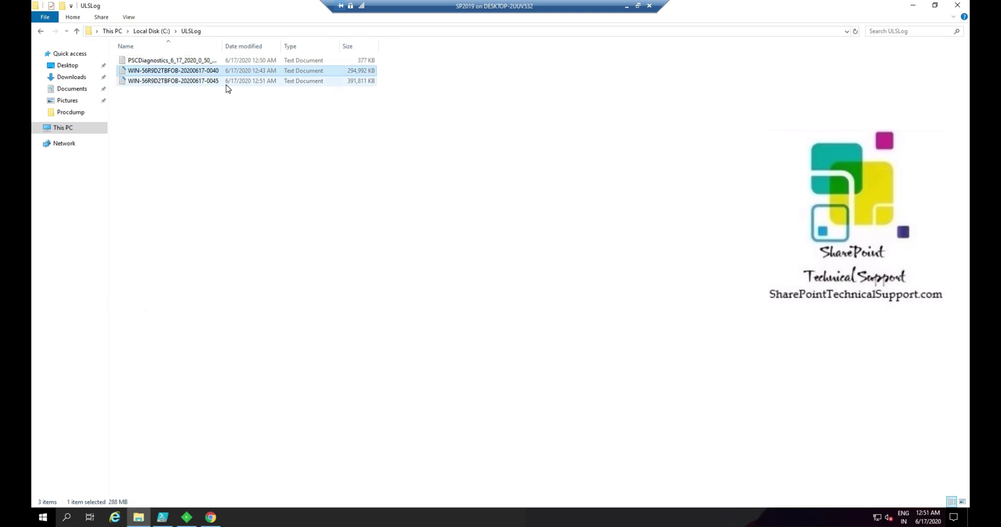
click(227, 85)
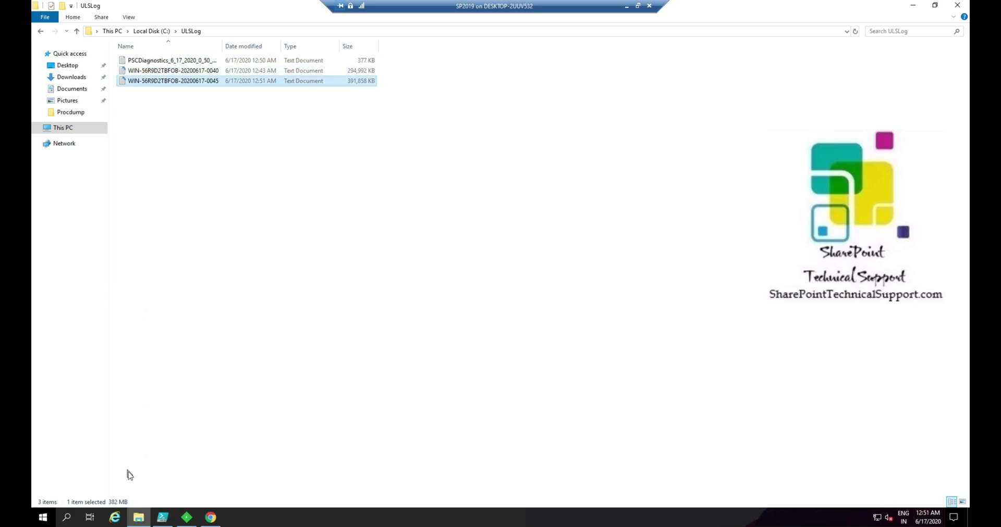
- Return to the Diagnostic Logging page in Chrome and examine the trace levels of the SharePoint Server and Access Services subcategories
click(210, 517)
click(710, 219)
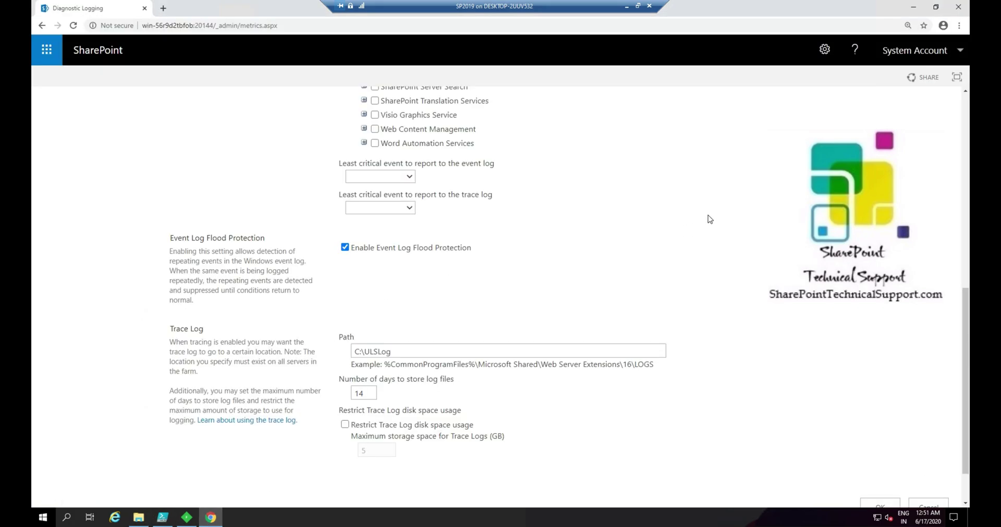
scroll(529, 228, up, 6)
scroll(529, 228, down, 3)
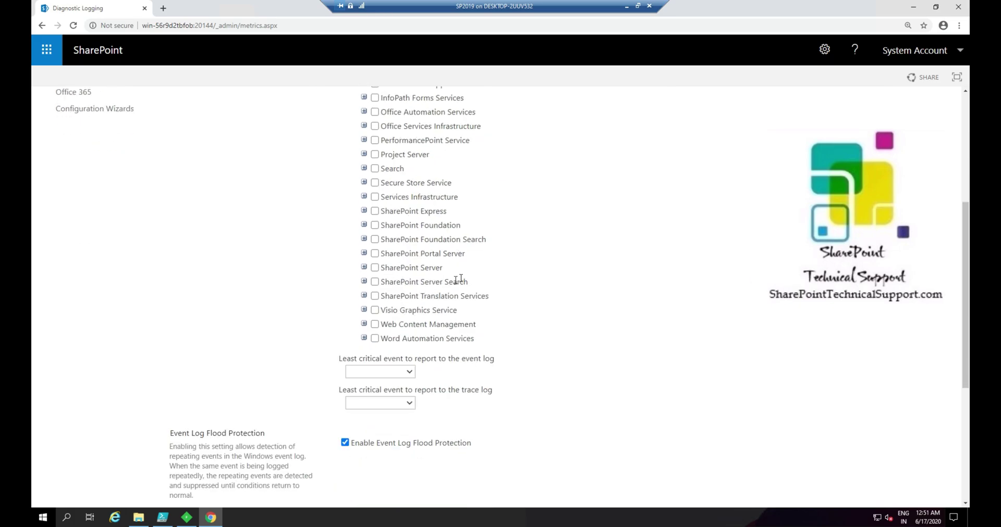
click(364, 268)
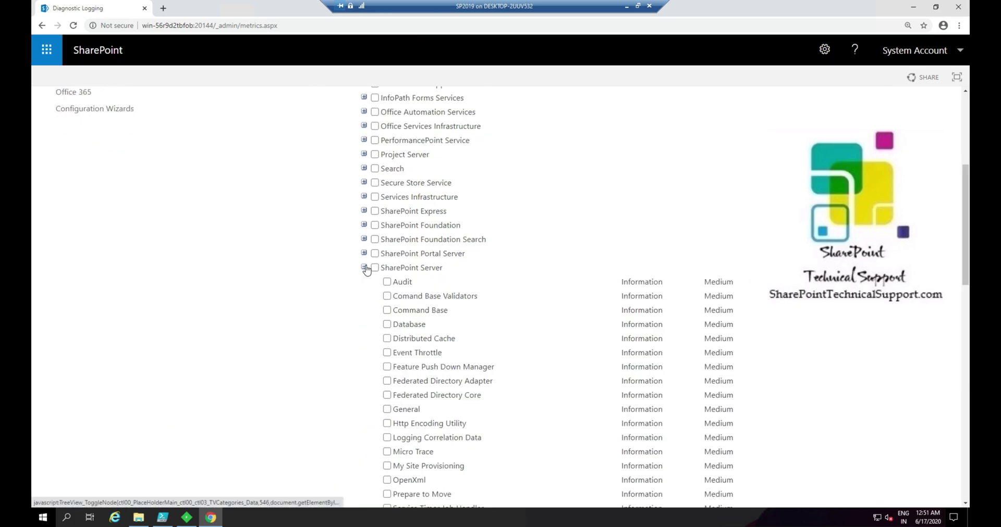
scroll(458, 305, up, 5)
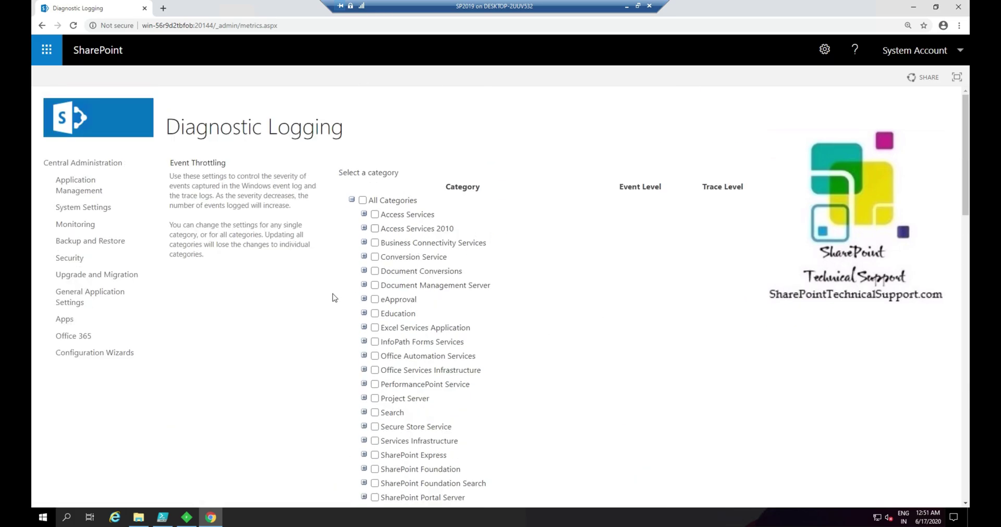
click(364, 215)
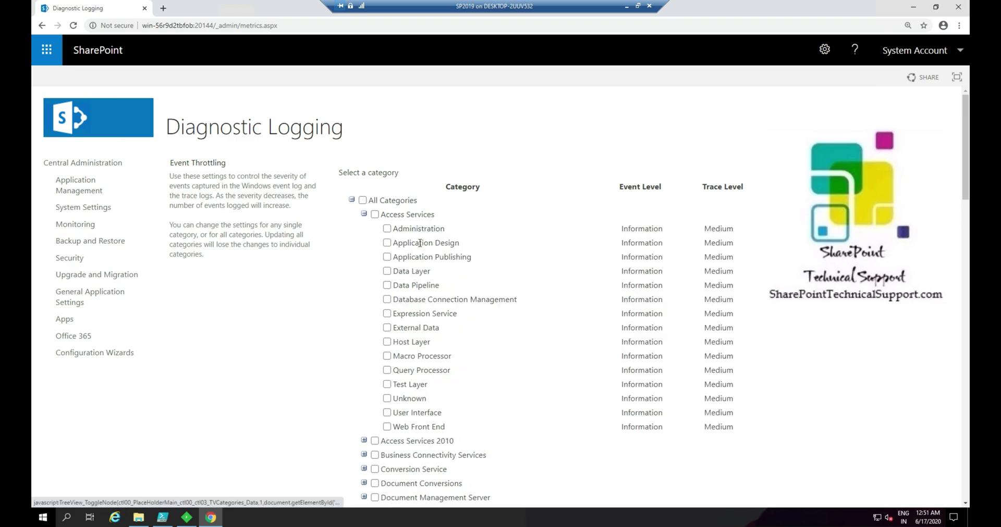
mouse_move(734, 231)
mouse_down()
mouse_move(712, 228)
mouse_move(707, 189)
mouse_move(755, 192)
mouse_move(738, 188)
mouse_up()
mouse_move(746, 231)
mouse_down()
mouse_move(710, 228)
mouse_move(723, 227)
mouse_up()
double_click(723, 244)
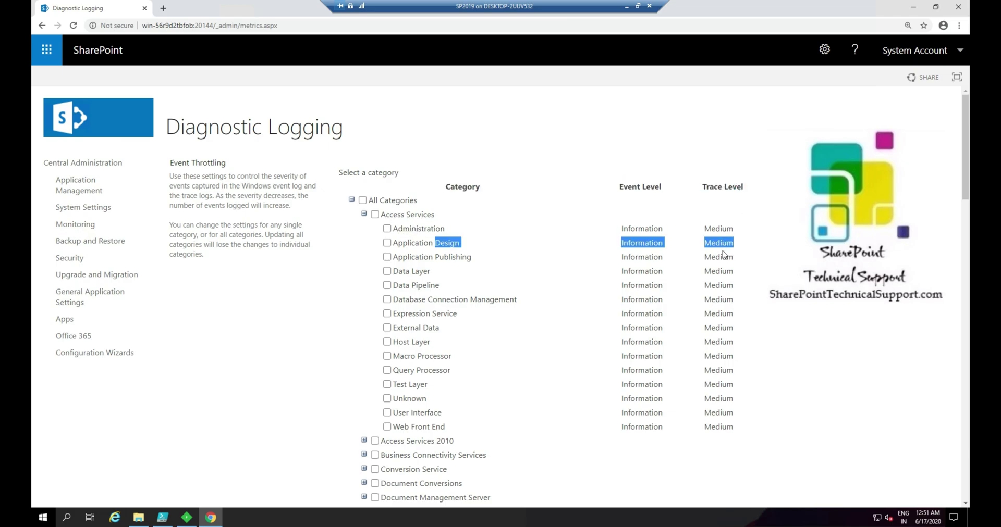
double_click(724, 258)
click(723, 272)
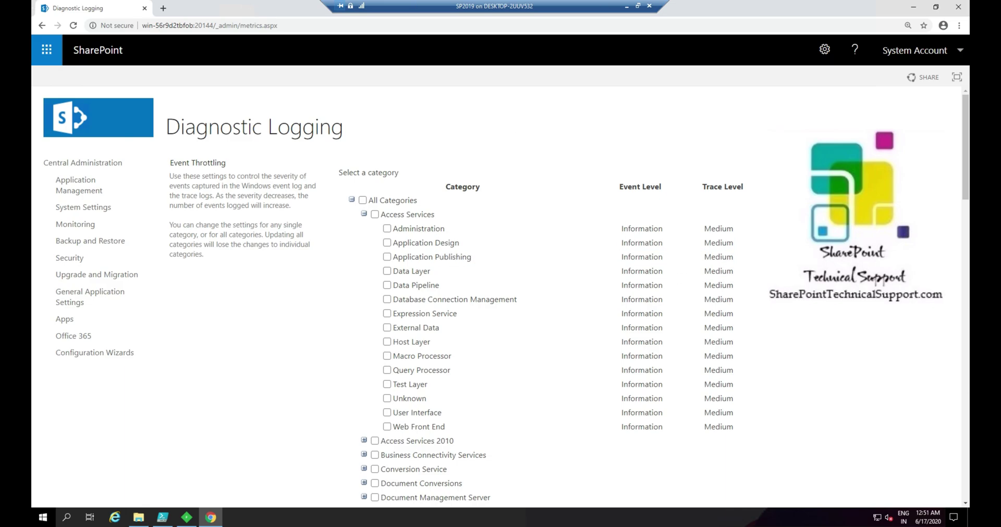
- Switch to PowerShell ISE, write the command Set-SPLogLevel -TraceSeverity VerboseEx, and run it
click(162, 517)
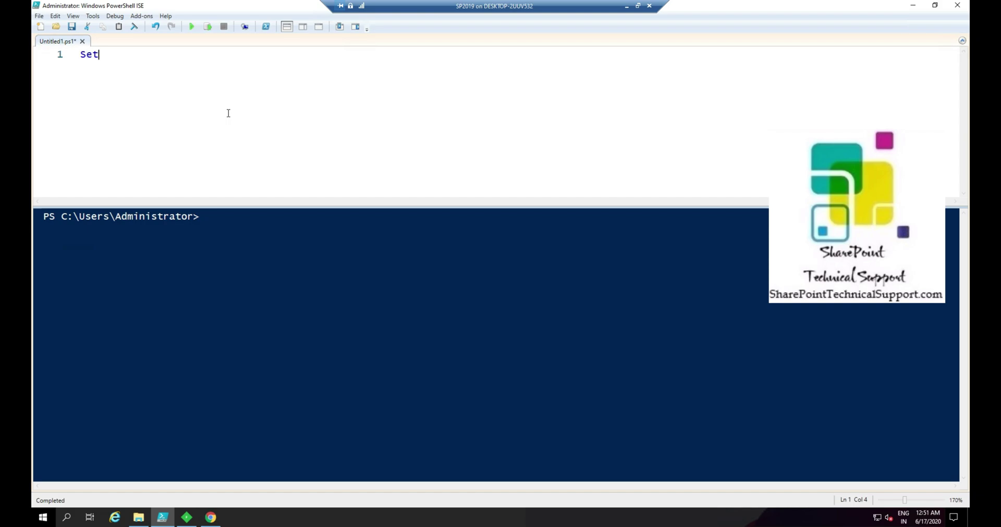
text(SPLogLevel -T)
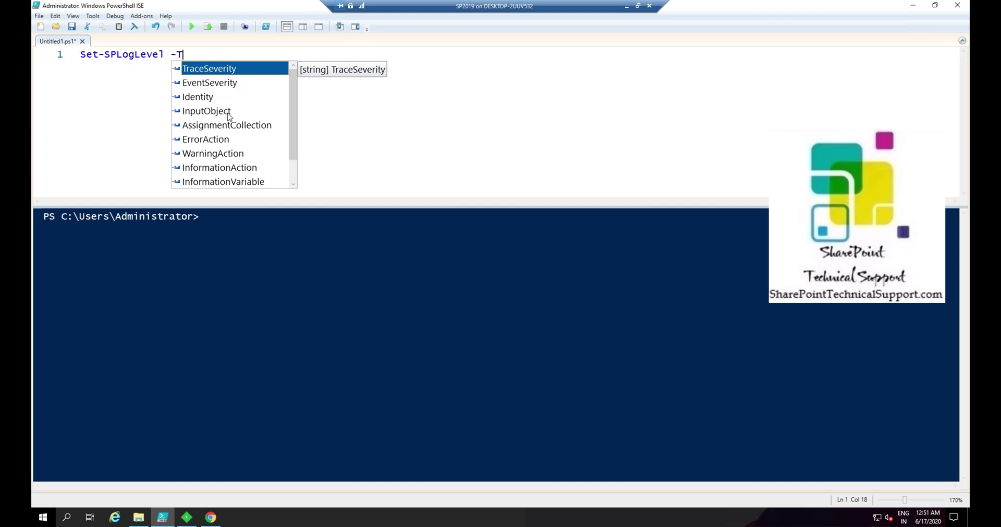
key(Tab)
text(V)
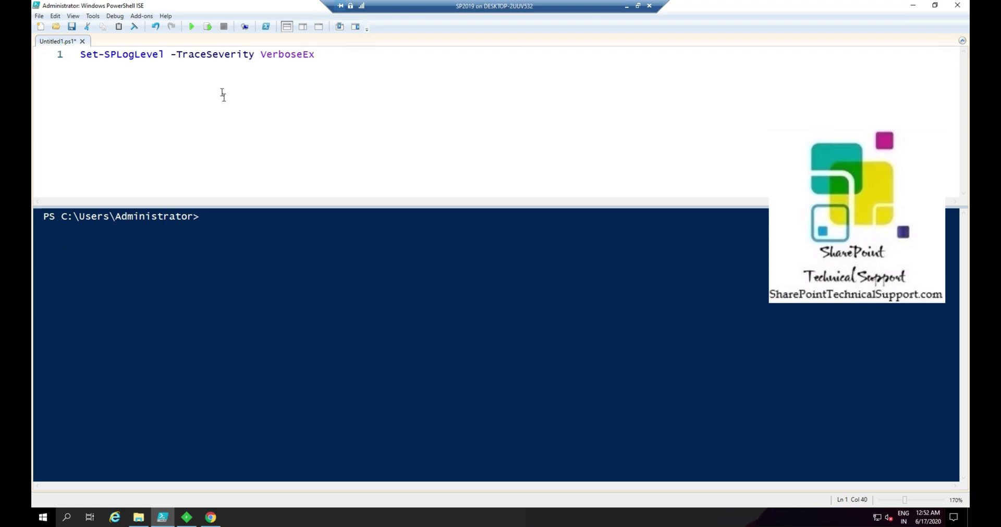
click(192, 27)
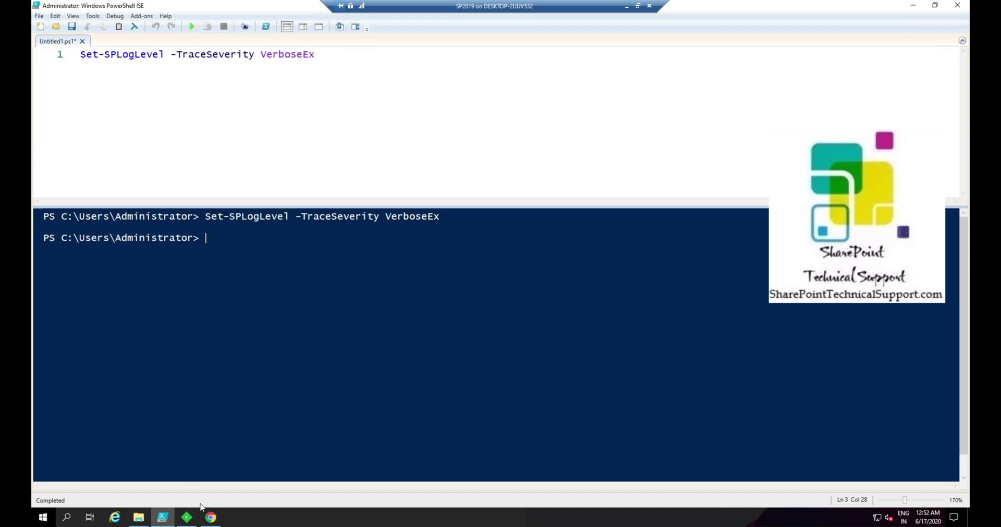
- Switch to Chrome, reload the Diagnostic Logging page, and check the trace levels of the Access Services subcategories
click(211, 518)
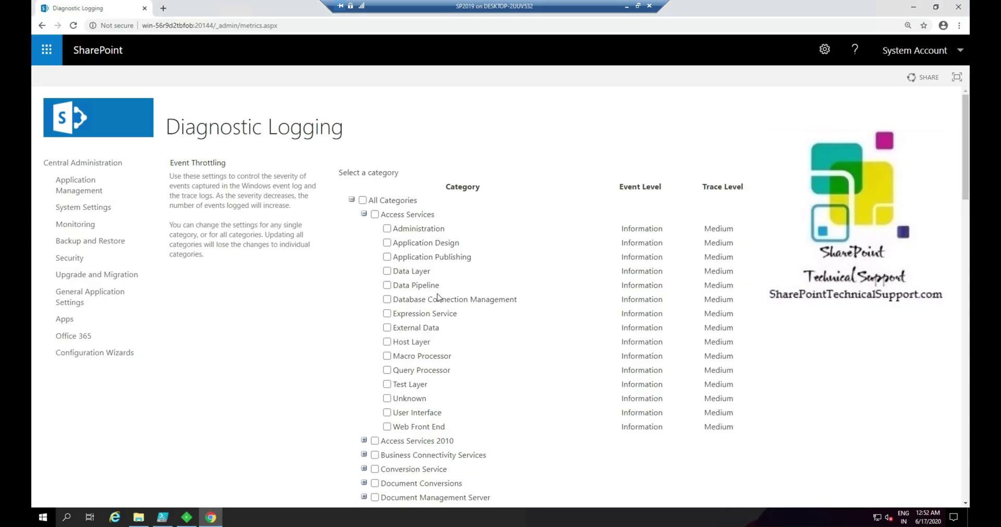
triple_click(728, 228)
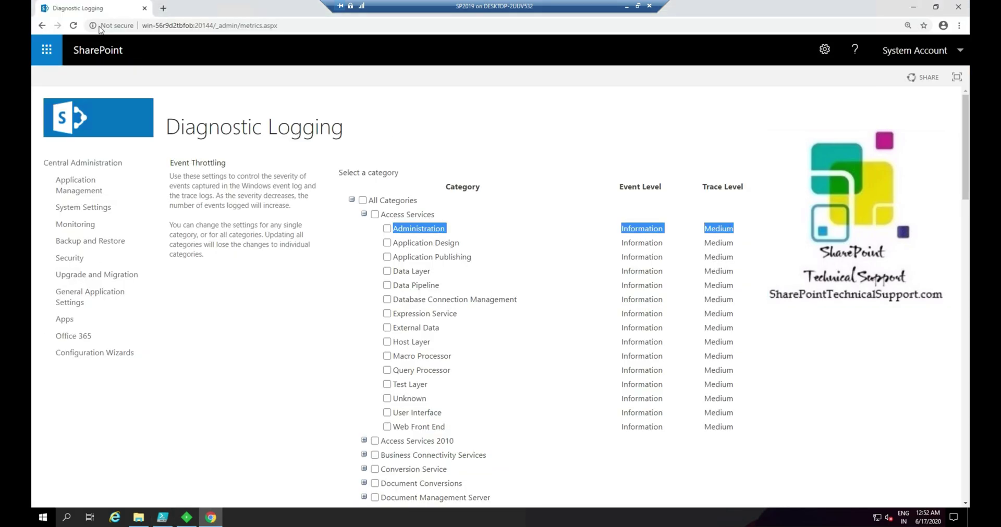
click(73, 26)
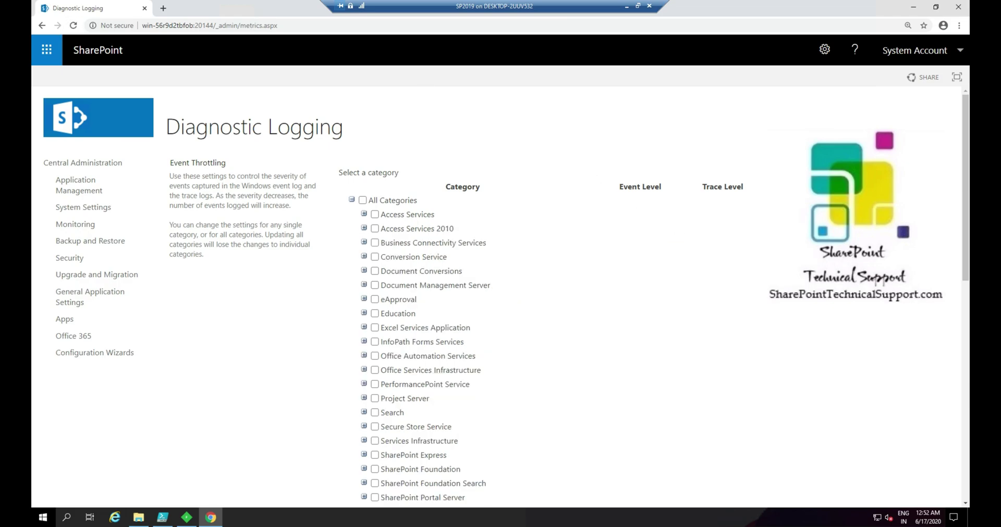
click(364, 213)
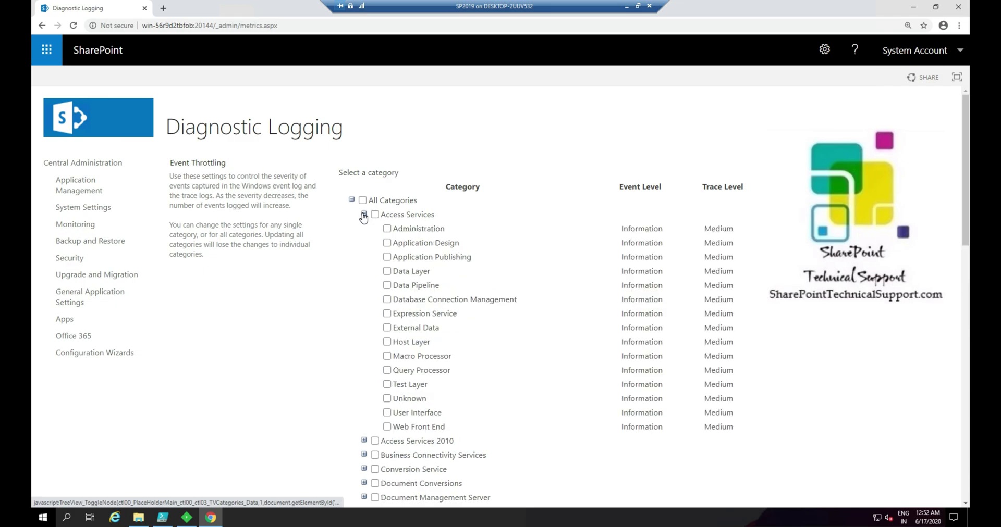
click(364, 441)
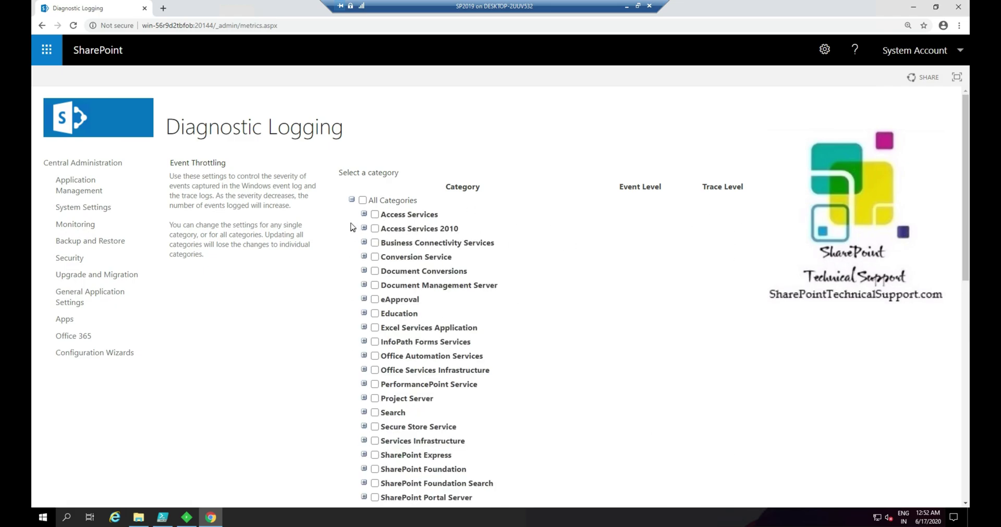
click(363, 214)
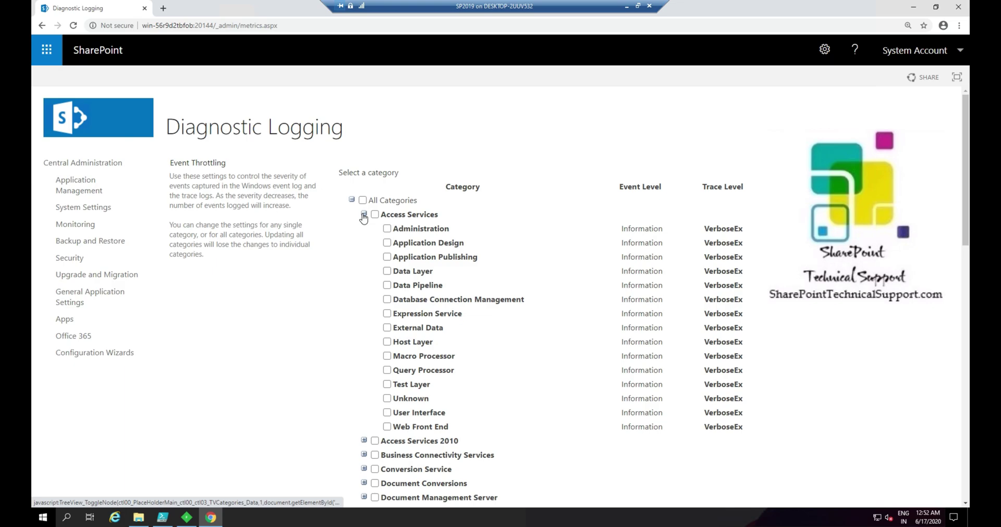
triple_click(722, 230)
drag(723, 285, 414, 285)
click(723, 313)
drag(722, 313, 436, 313)
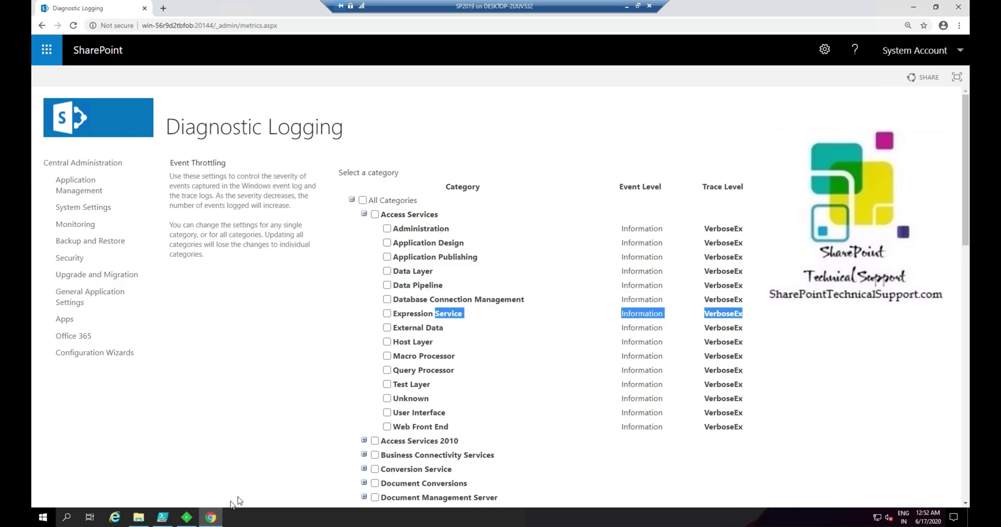
- Switch to the ULSLog folder in File Explorer and refresh it to check the log file sizes
click(169, 518)
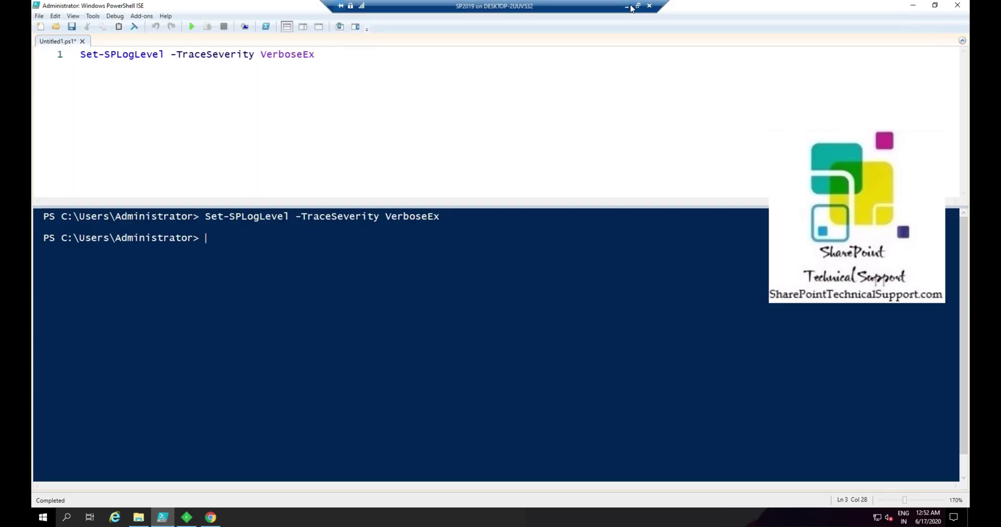
click(138, 517)
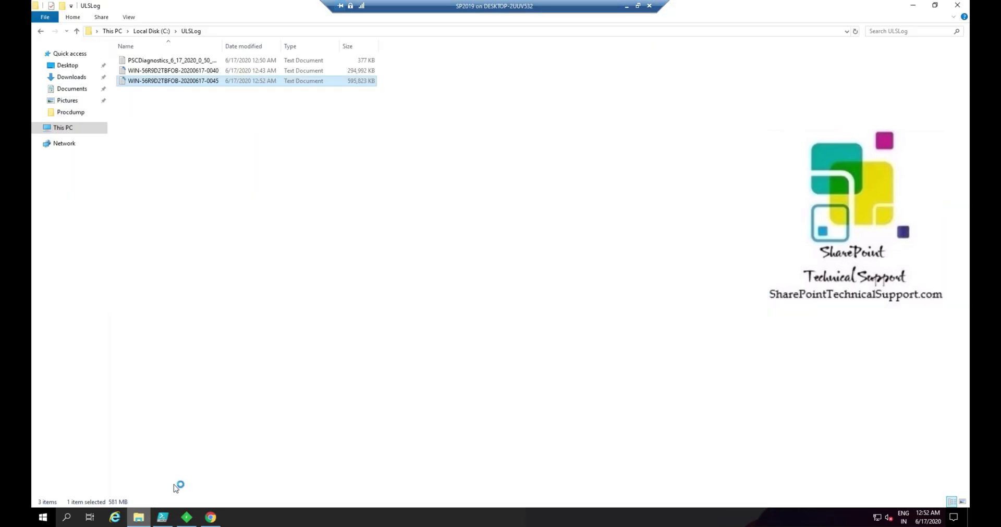
click(858, 32)
click(858, 32)
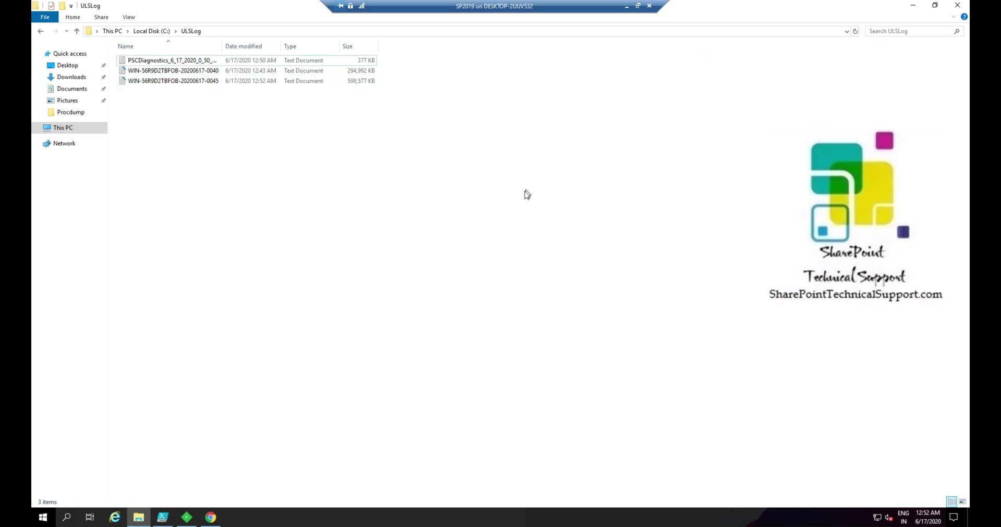
- Switch to PowerShell ISE, add the command New-SPLogFile on a second line, and run only that line
click(162, 517)
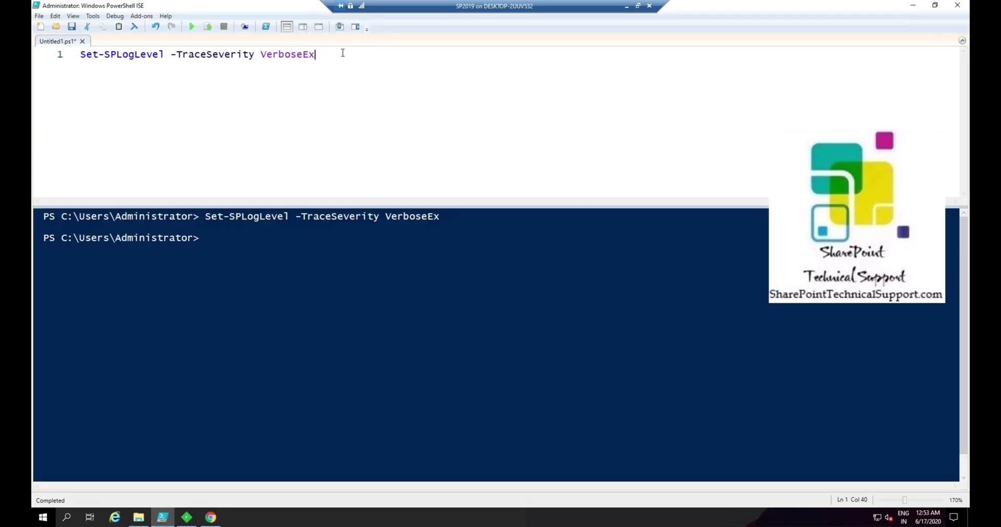
key(Return)
text(New-)
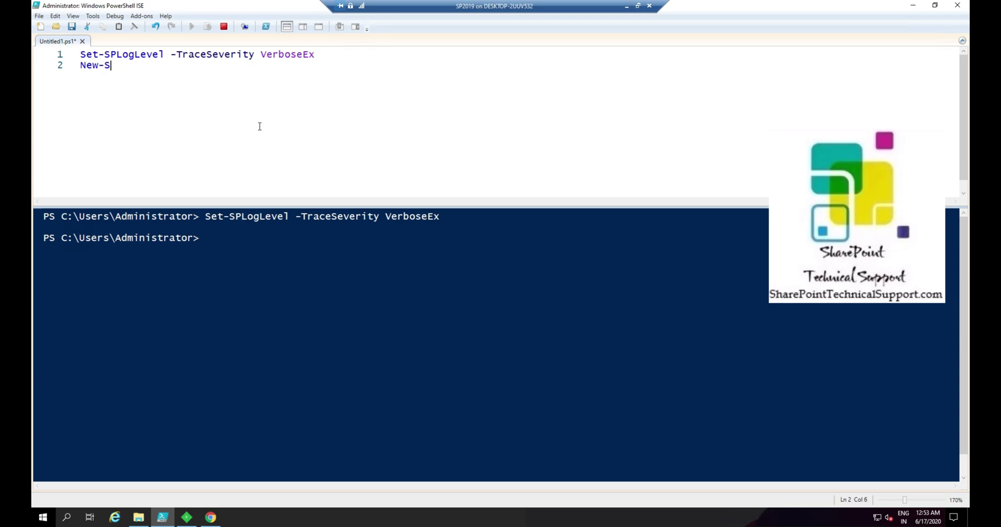
text(Sp)
key(BackSpace)
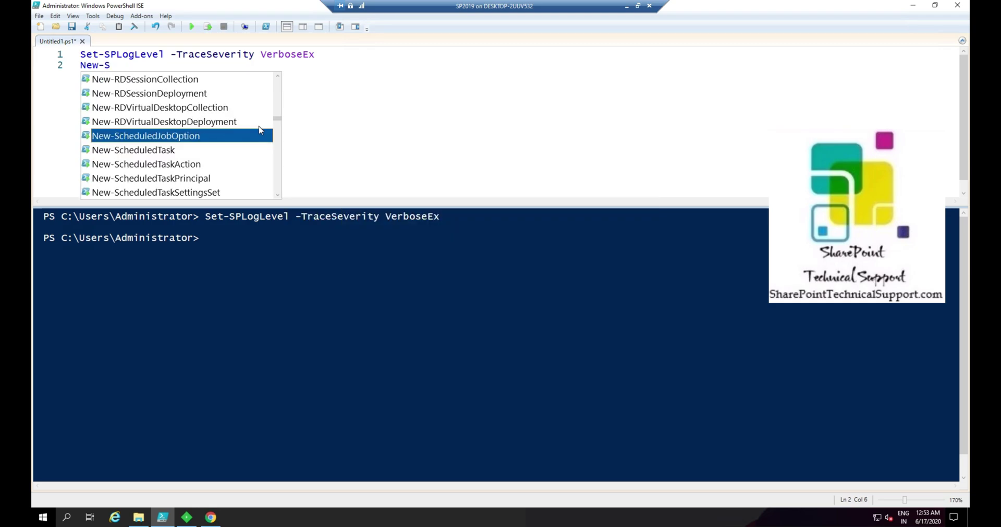
text(PLog)
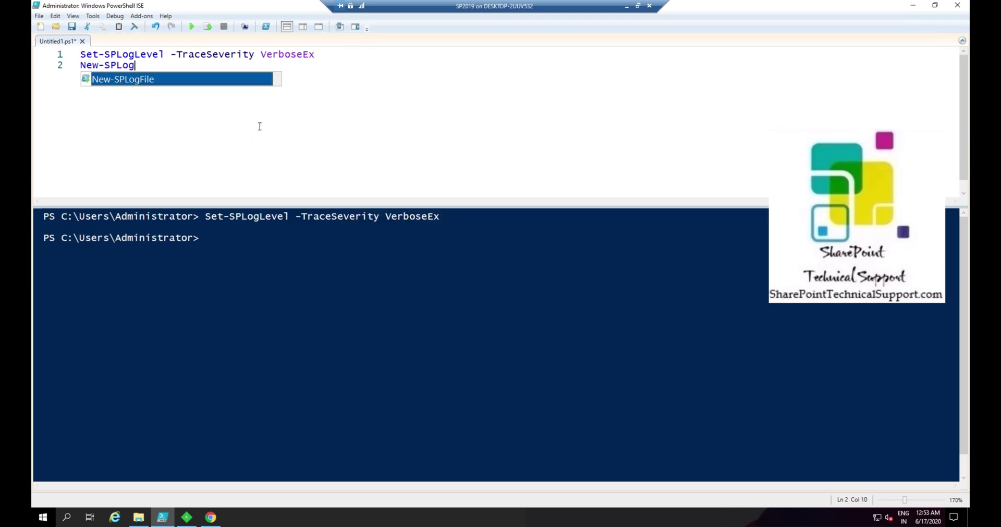
key(Tab)
key(shift+Home)
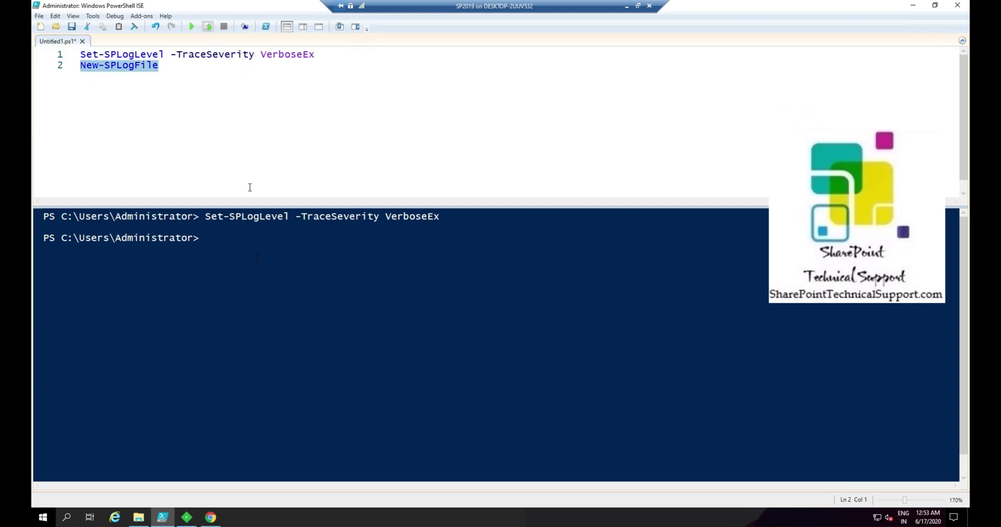
- Switch to the ULSLog folder in File Explorer, select the newest log file, and refresh the folder to check its size
click(138, 518)
click(314, 93)
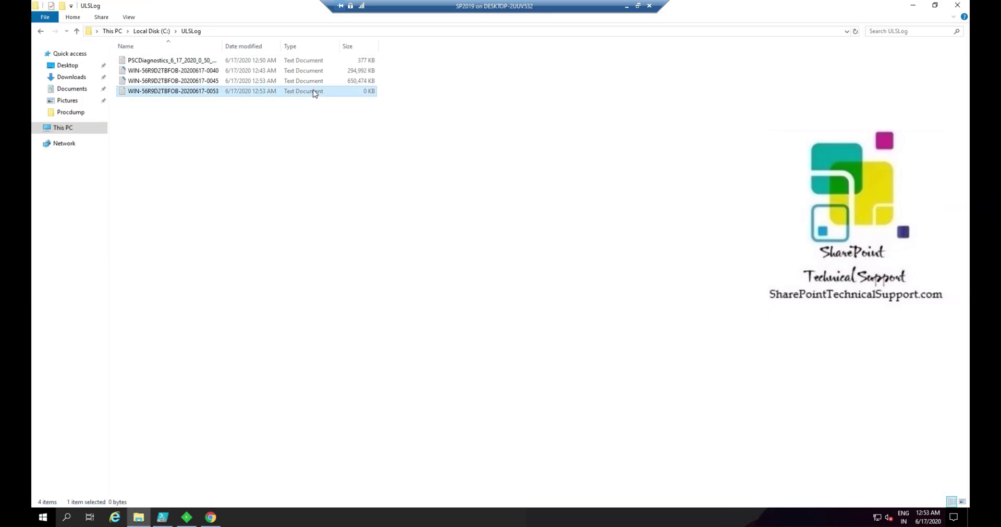
click(857, 33)
- Switch to Chrome, reopen the recently closed SharePointTechnicalSupport home page from the history, and sign in with the prefilled credentials
click(211, 519)
click(164, 8)
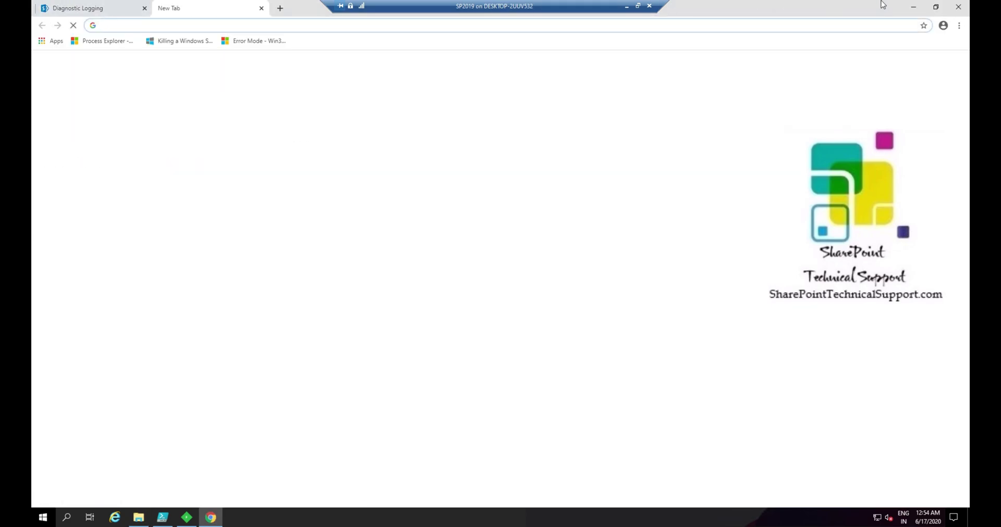
click(958, 25)
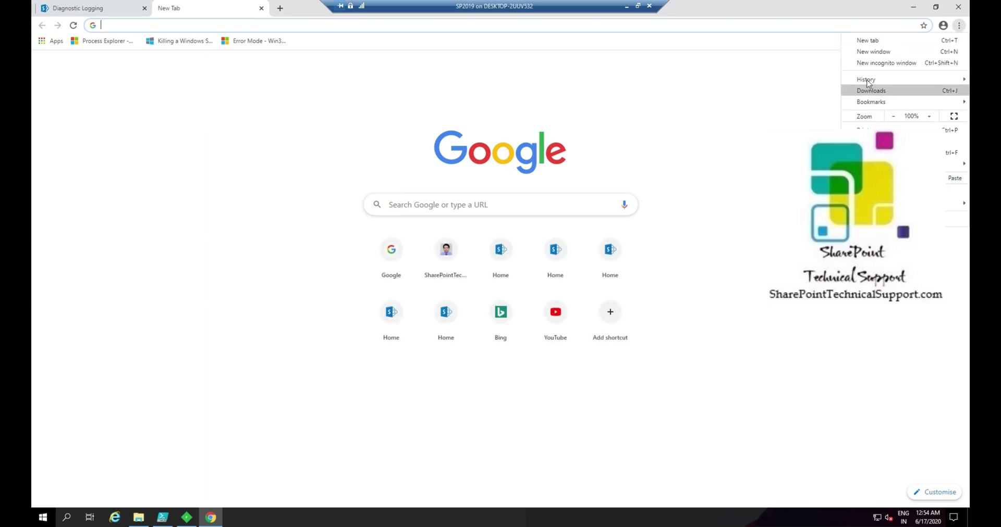
mouse_move(865, 79)
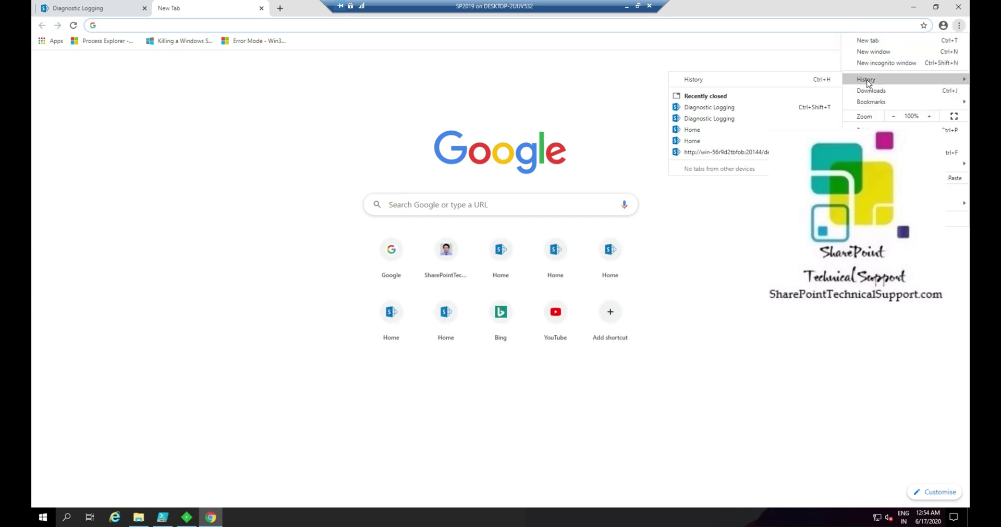
click(697, 131)
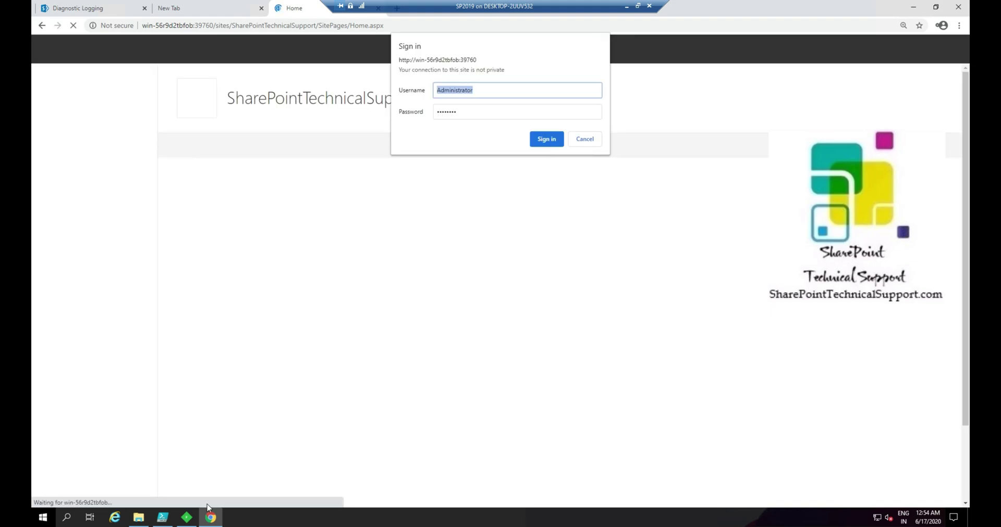
click(546, 139)
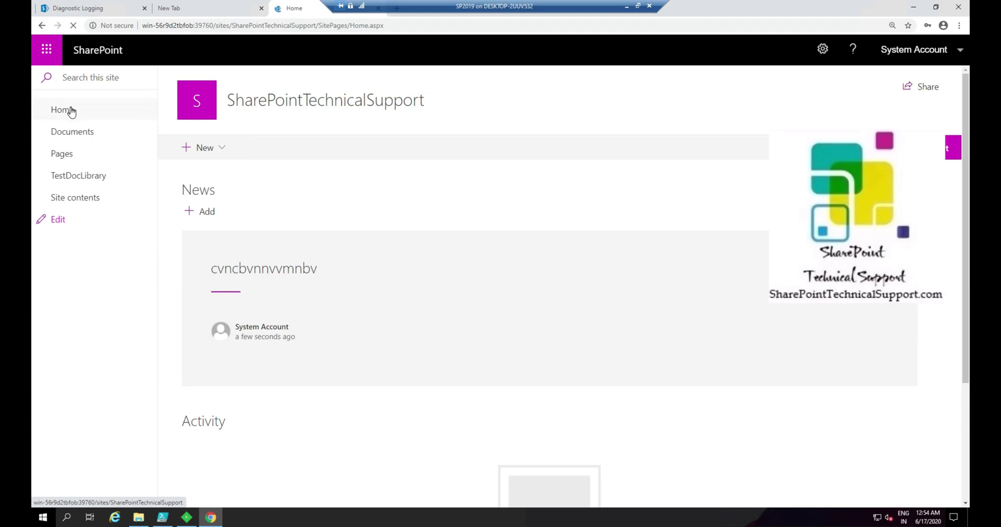
- Switch to Fiddler and widen the URL column to examine the captured SharePointTechnicalSupport requests
click(186, 517)
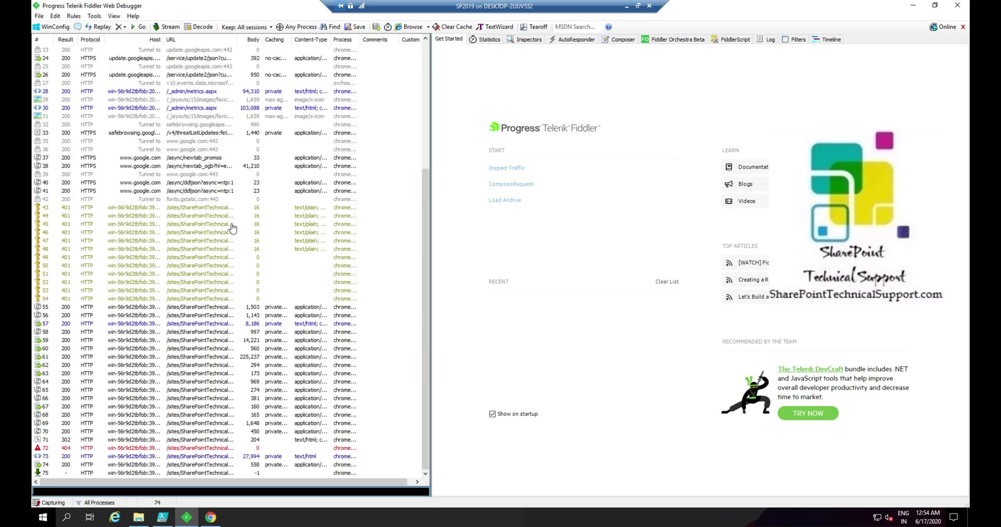
double_click(237, 39)
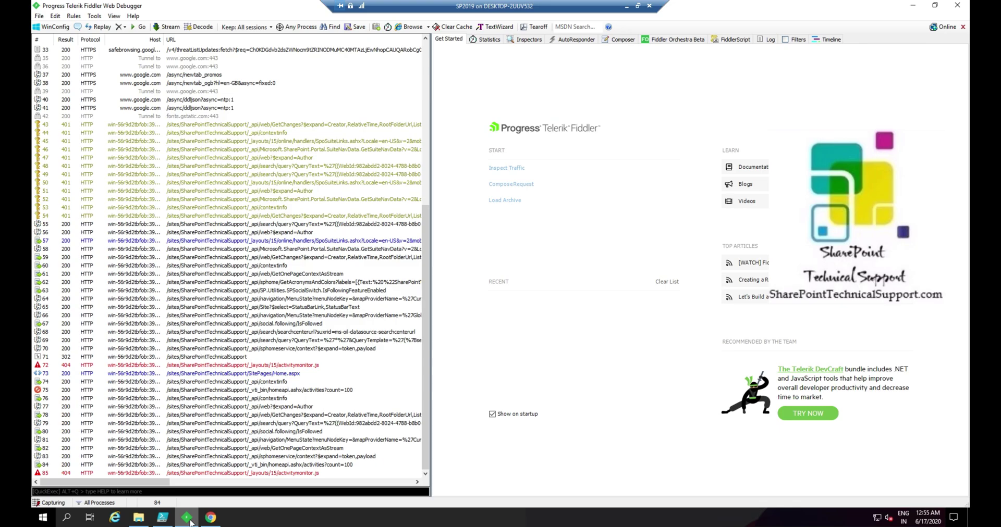
mouse_move(190, 520)
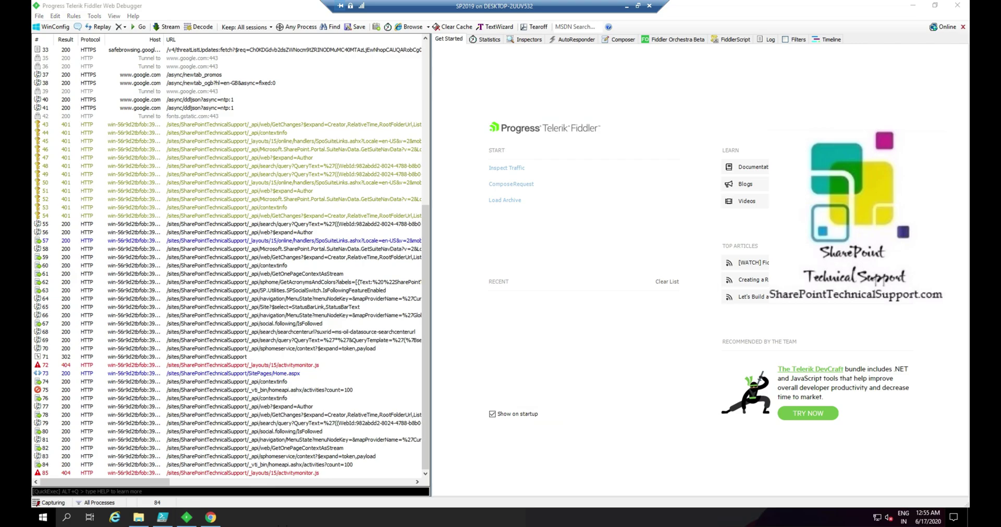
- Switch to PowerShell ISE and rerun the script with Set-SPLogLevel -TraceSeverity VerboseEx and New-SPLogFile
click(163, 517)
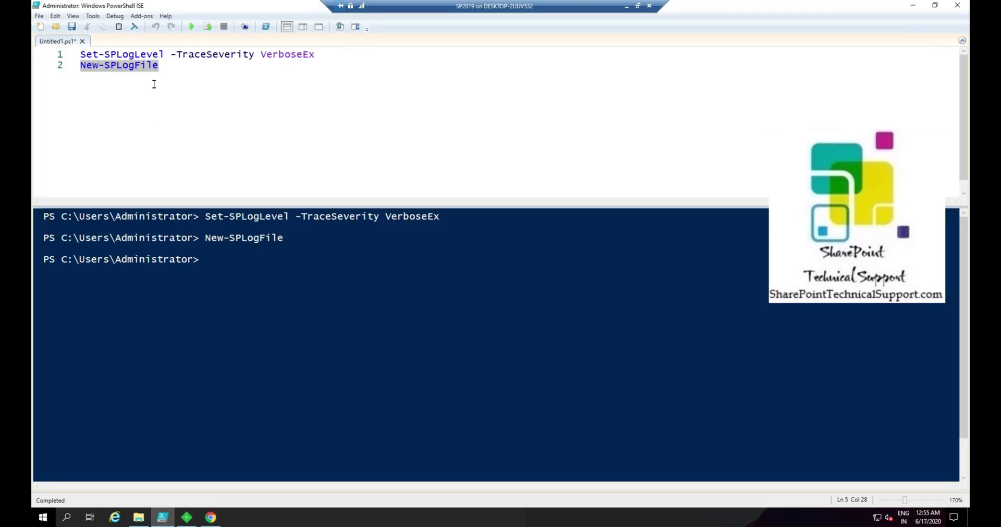
click(164, 68)
drag(164, 68, 72, 66)
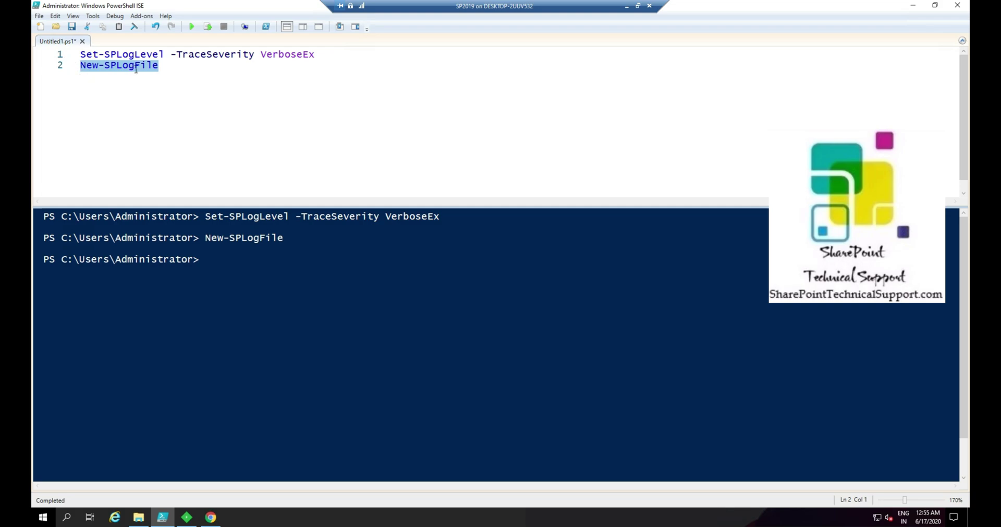
click(199, 68)
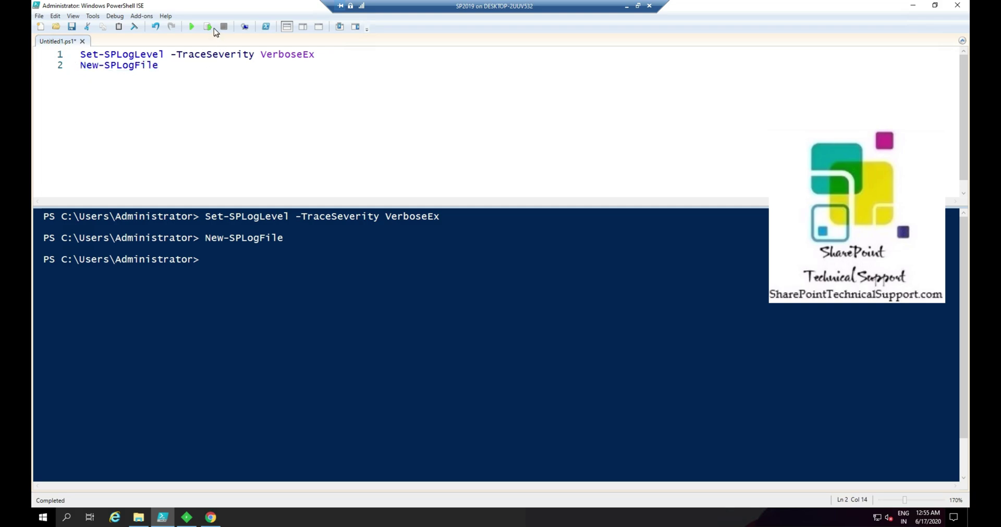
drag(159, 66, 63, 67)
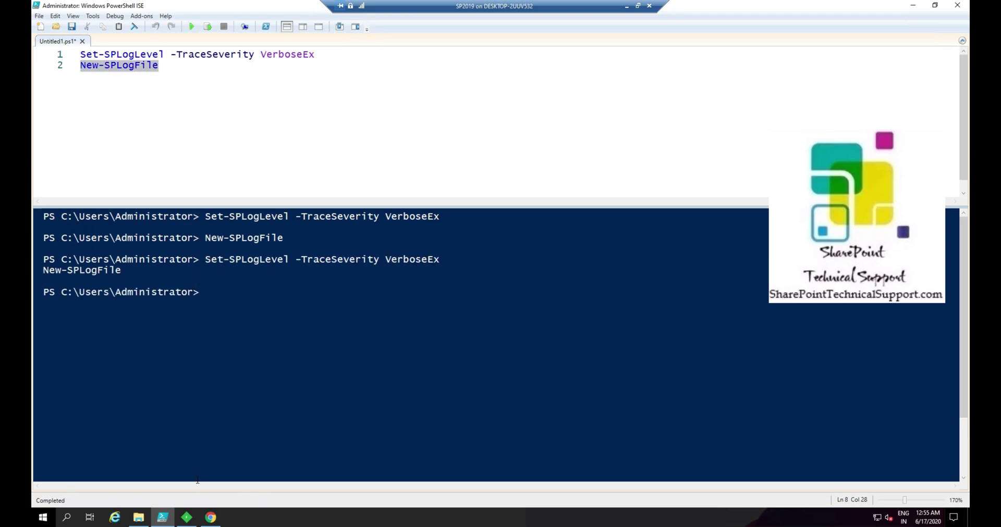
- Switch to the ULSLog folder and compare the sizes of the log files ending in 0053 and 0055
click(138, 517)
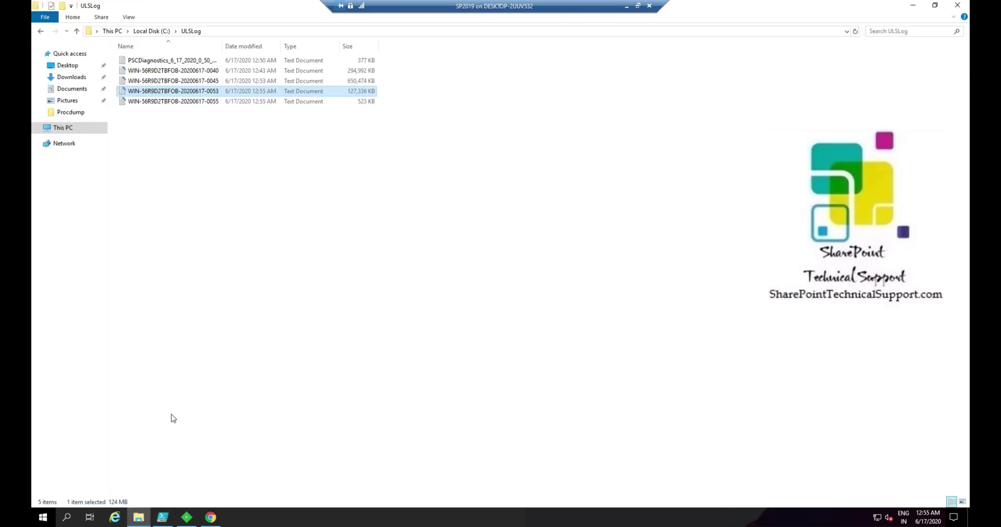
click(319, 102)
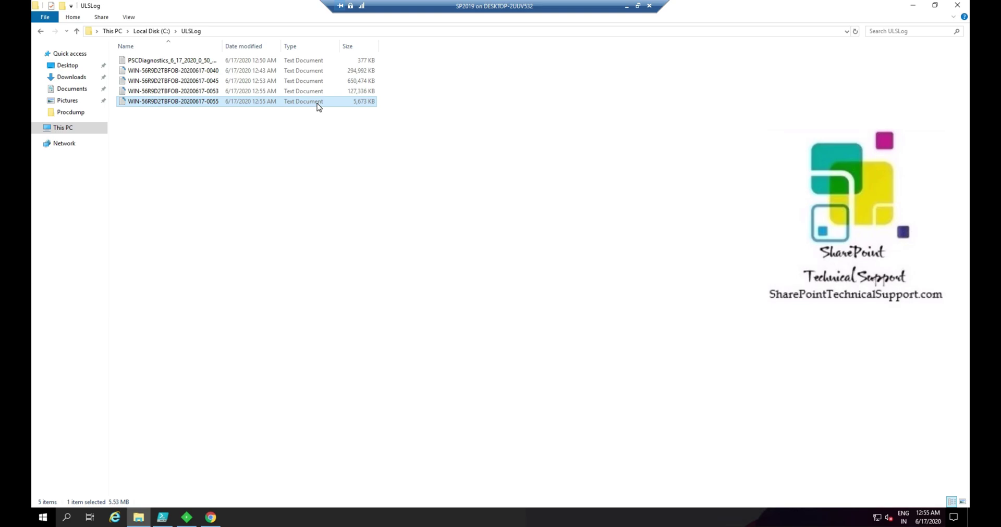
click(298, 92)
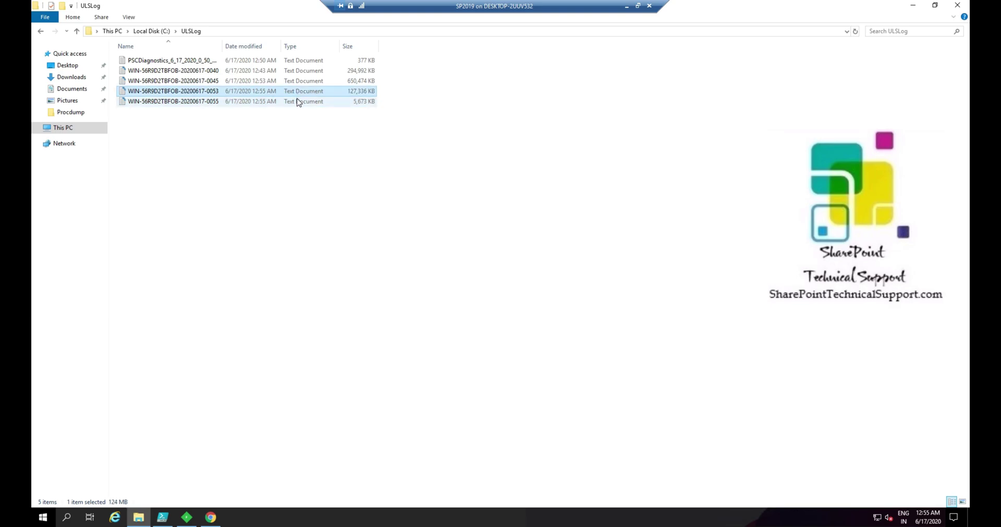
click(298, 102)
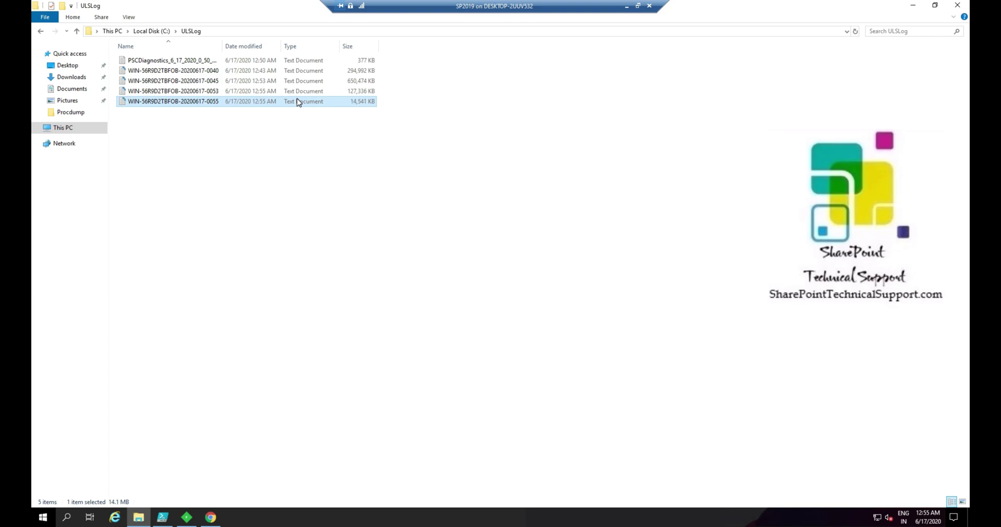
- Switch to Chrome, reload the SharePointTechnicalSupport home page, and start adding a new app to the site
click(210, 518)
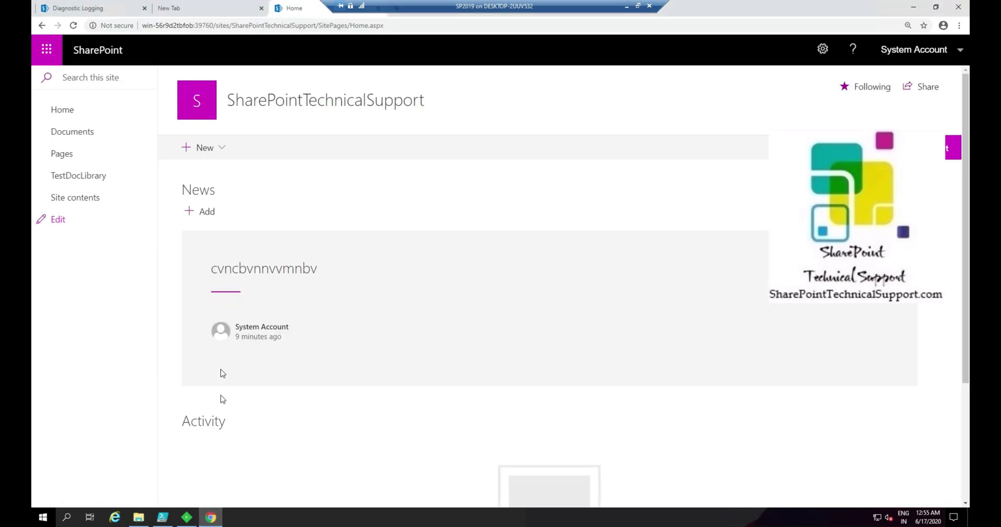
click(74, 109)
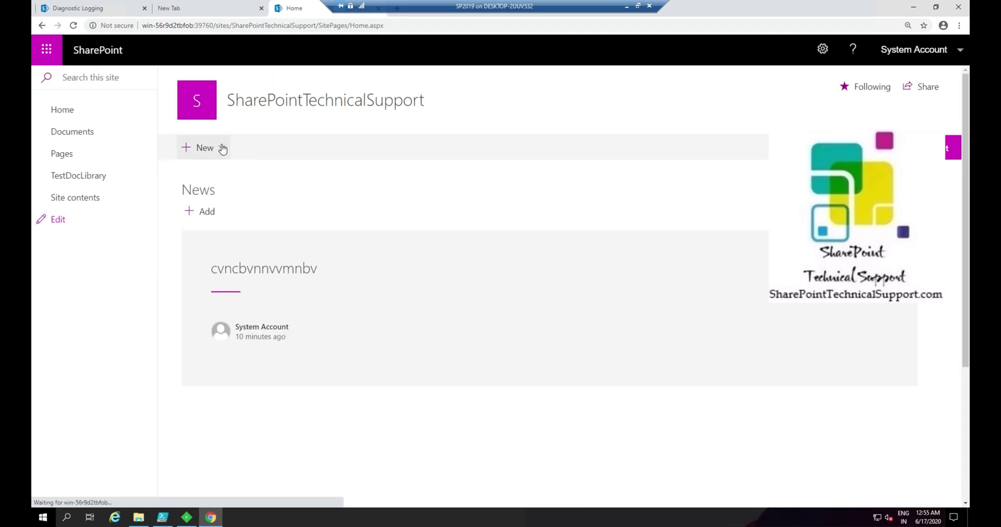
click(219, 148)
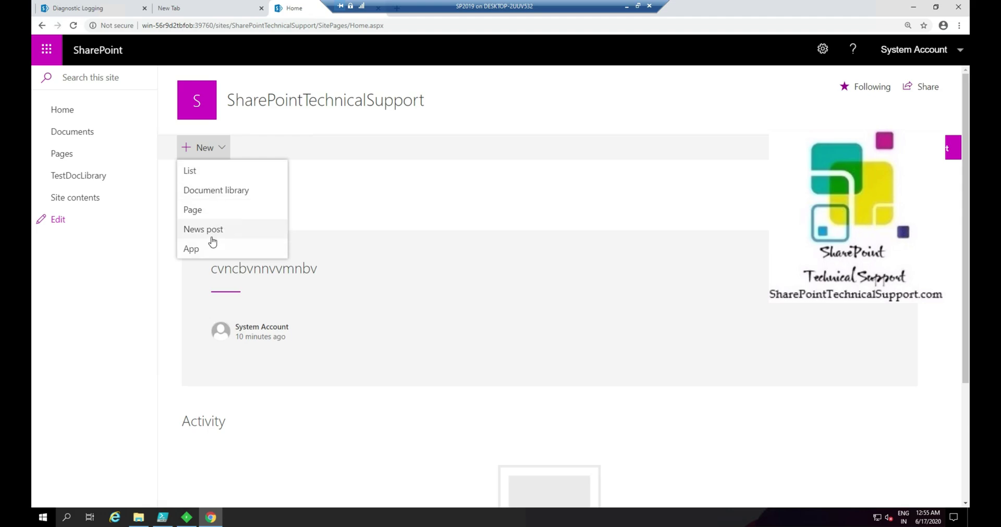
click(218, 254)
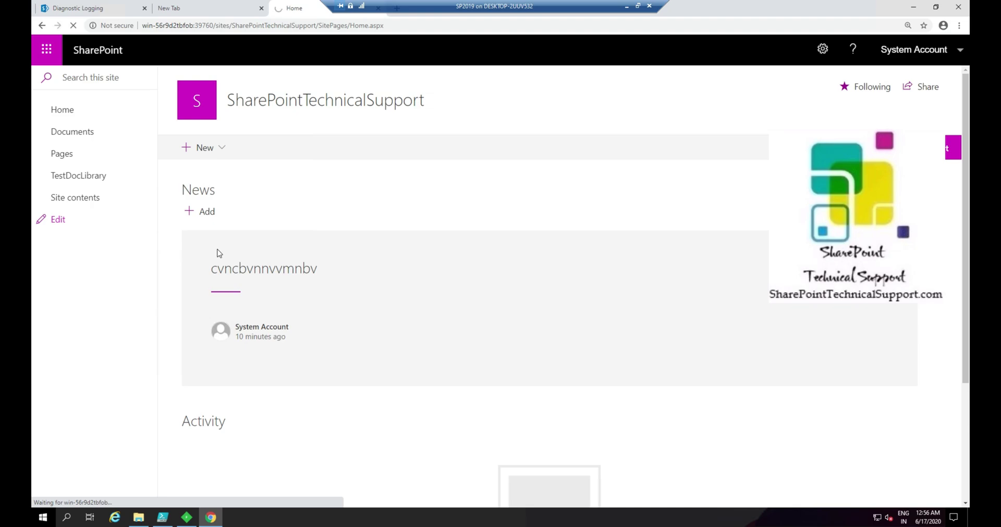
- Return to the ULSLog folder and refresh it to check the size of the current log file
click(913, 7)
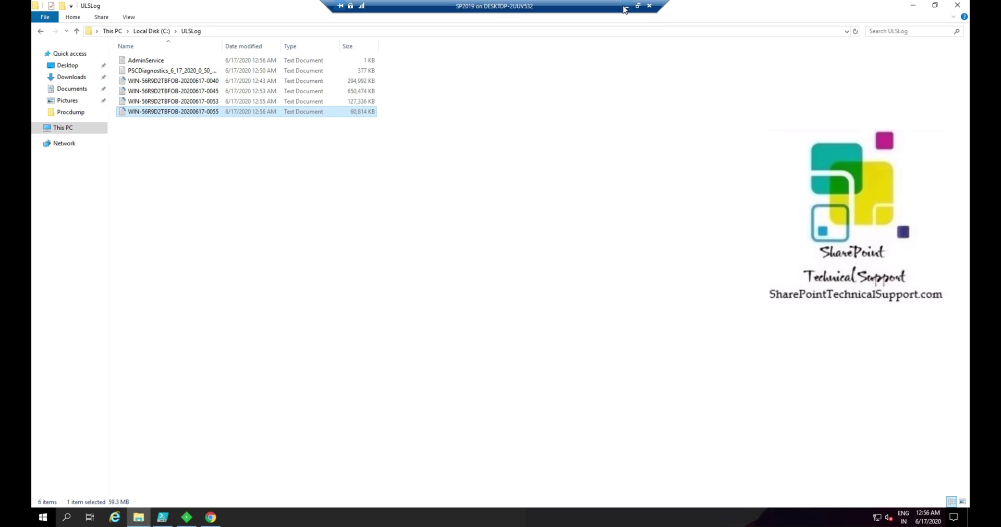
click(854, 32)
click(627, 9)
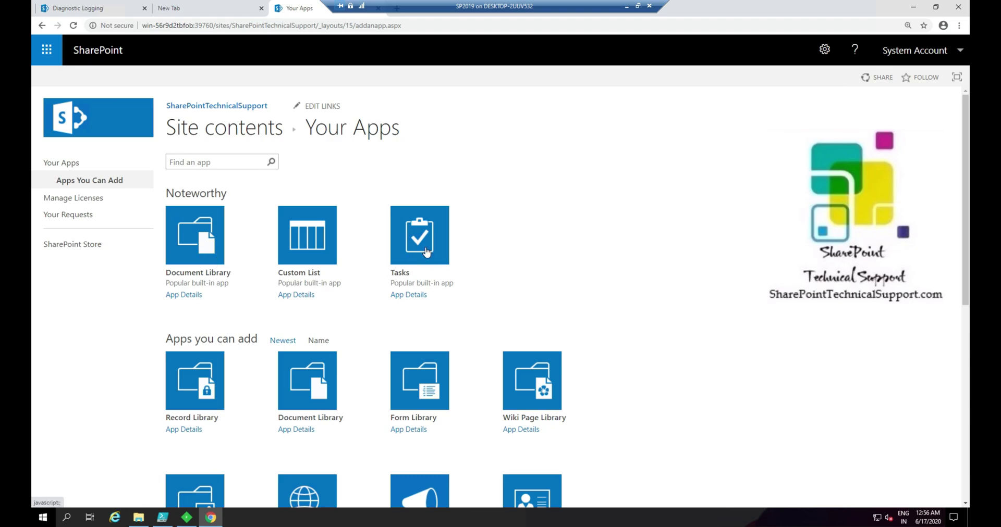
- Add a Document Library app named "testing webpart" to the SharePointTechnicalSupport site
click(194, 246)
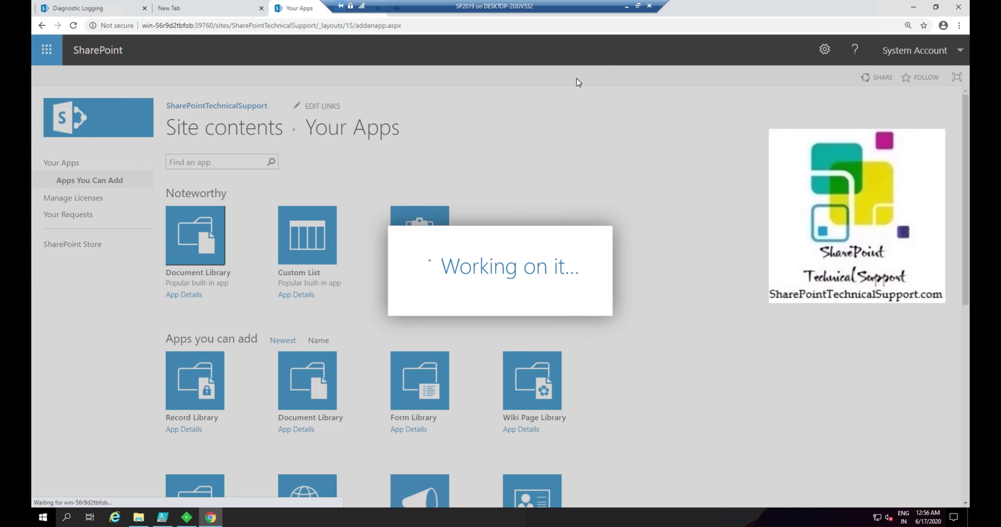
text(t)
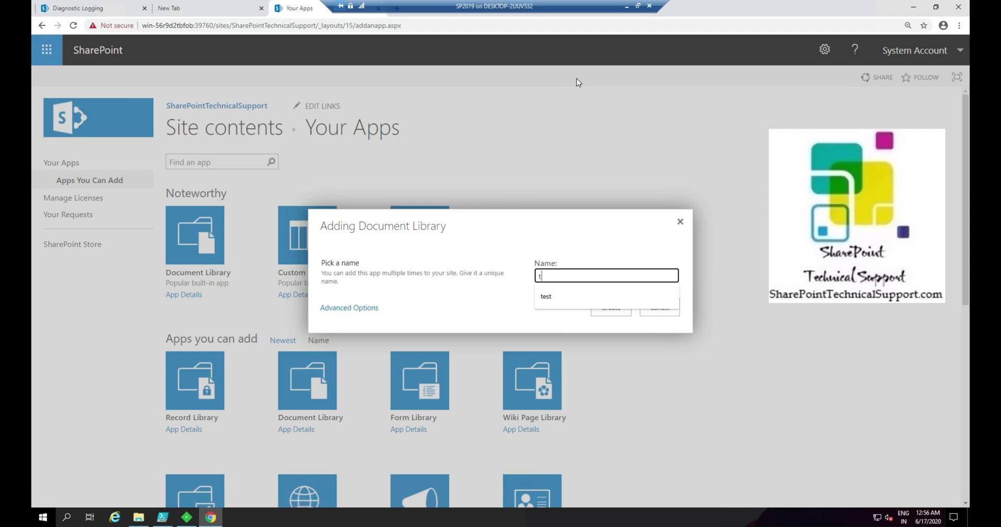
text(esting web)
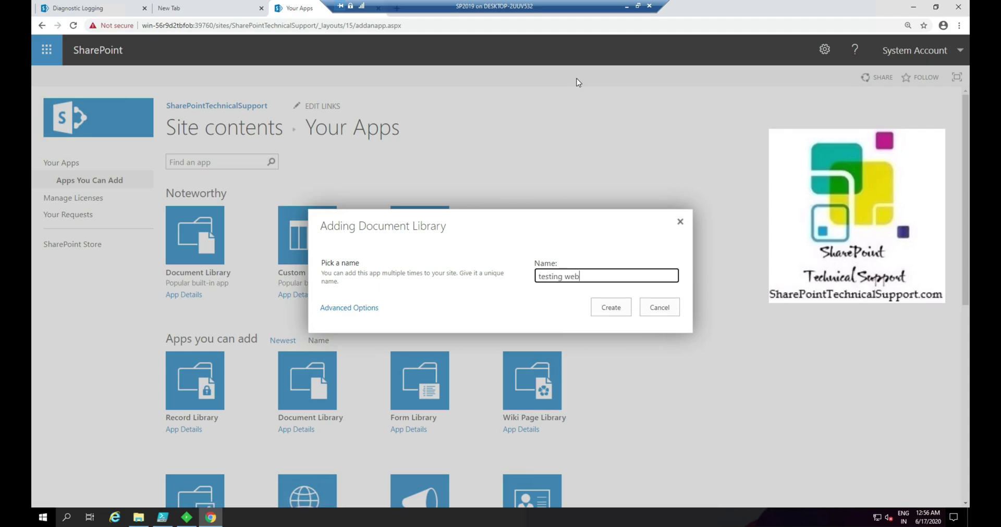
text(part)
click(610, 309)
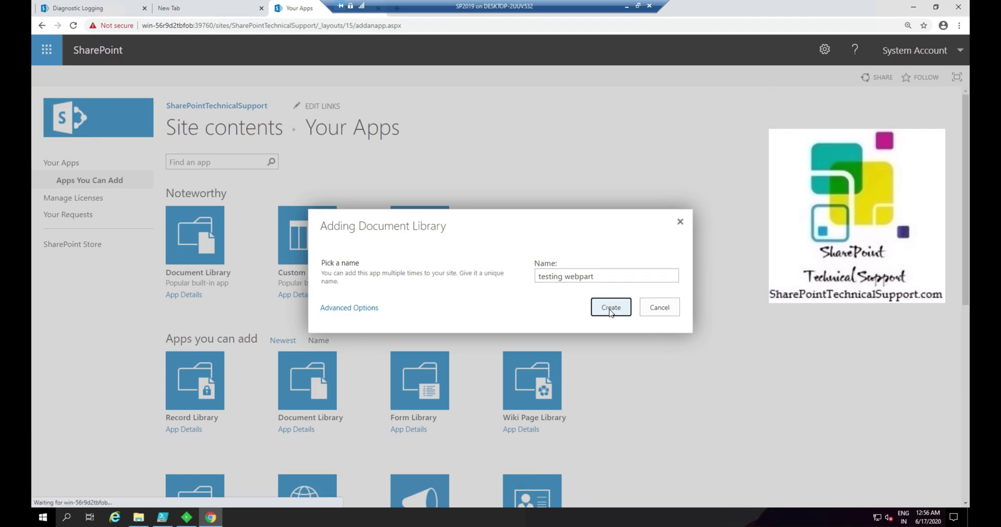
- Switch to Fiddler and check the requests captured while the document library was created
click(186, 521)
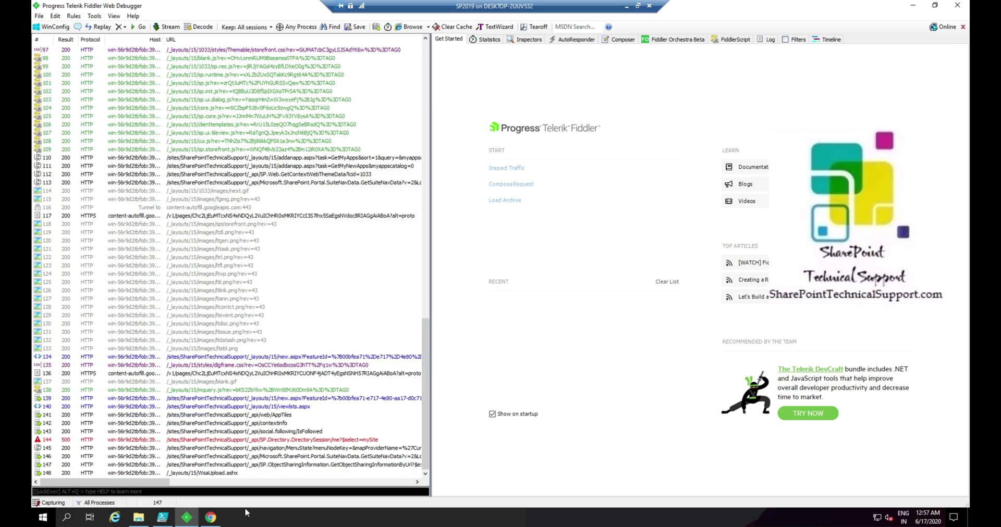
click(211, 517)
click(187, 517)
- Switch to the ULSLog folder and widen the Name column to fit the full log file names
click(138, 518)
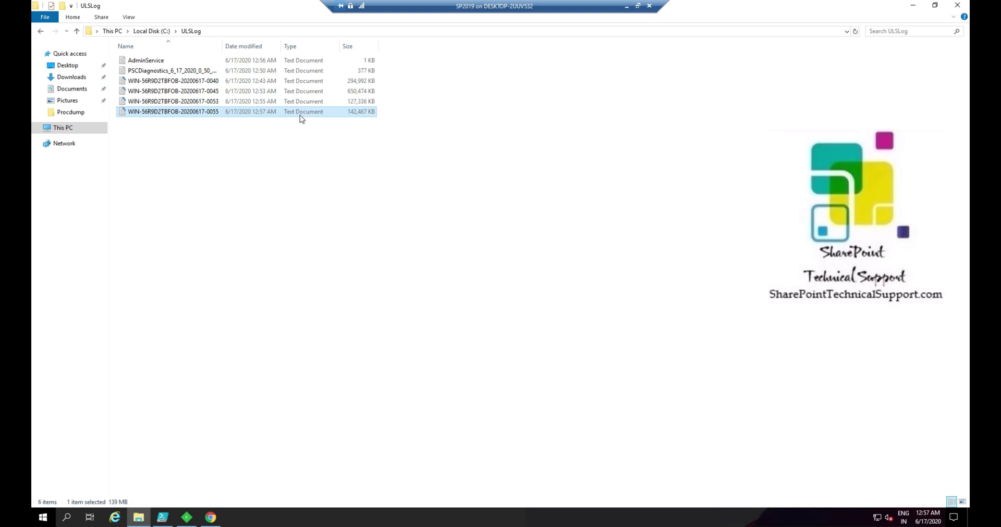
double_click(224, 41)
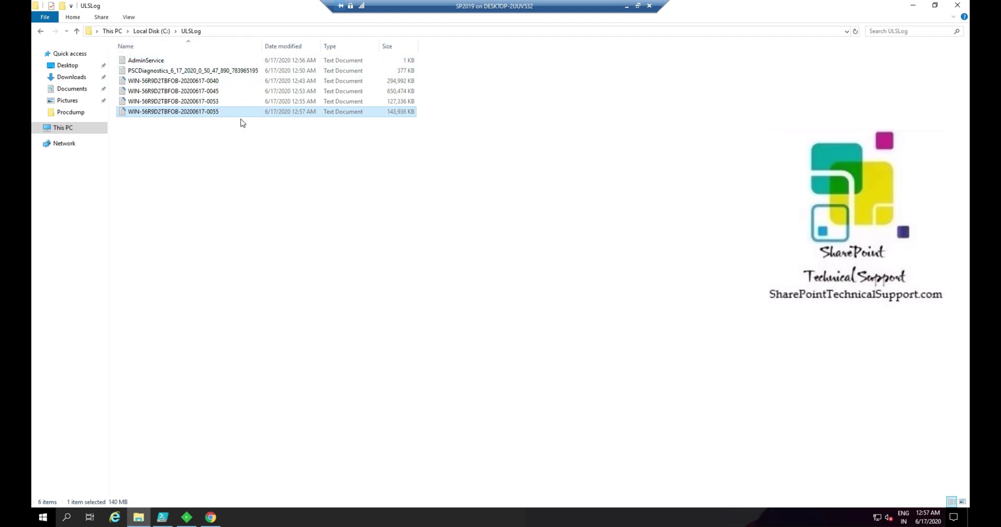
click(253, 102)
click(248, 111)
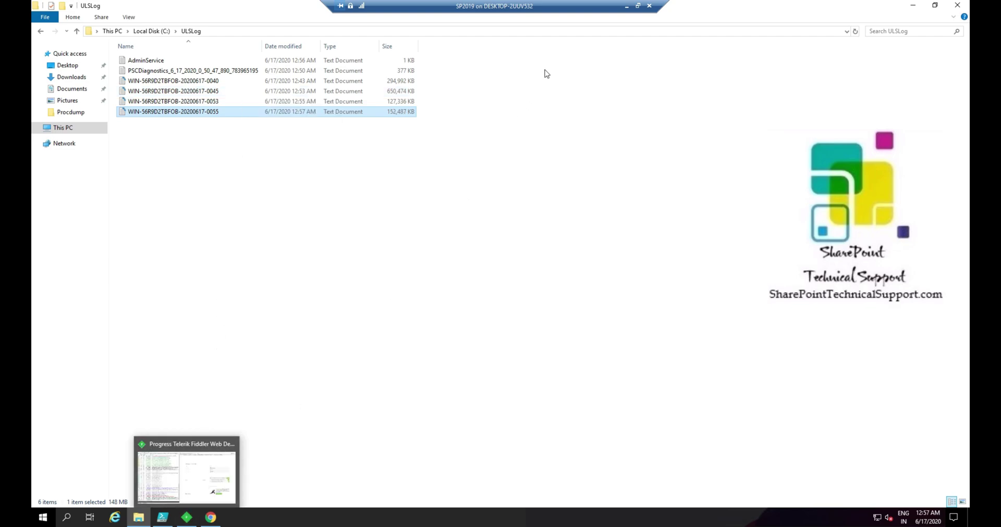
- Switch to PowerShell ISE, add Clear-SPLogLevel as the third script line and run only that line
key(alt+Tab)
text(Clear)
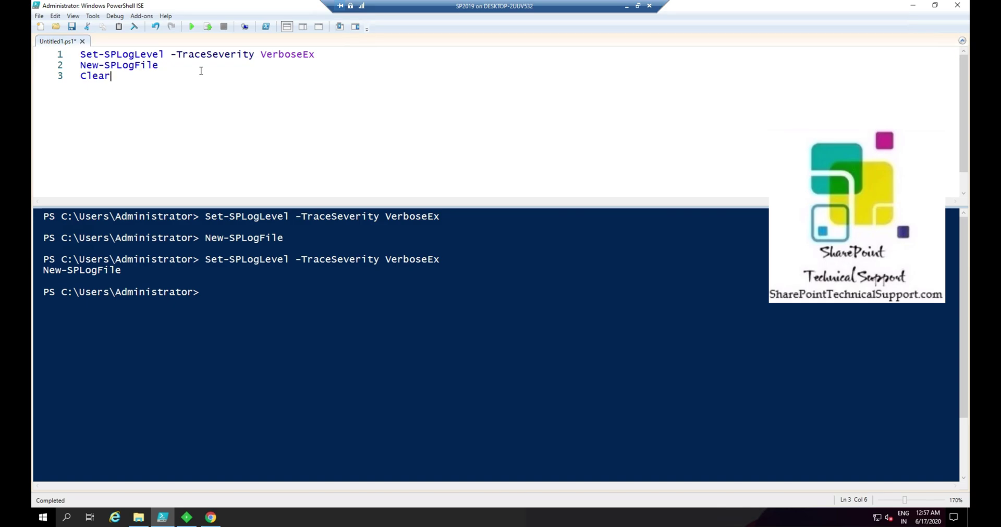
text(-SPLogLevel)
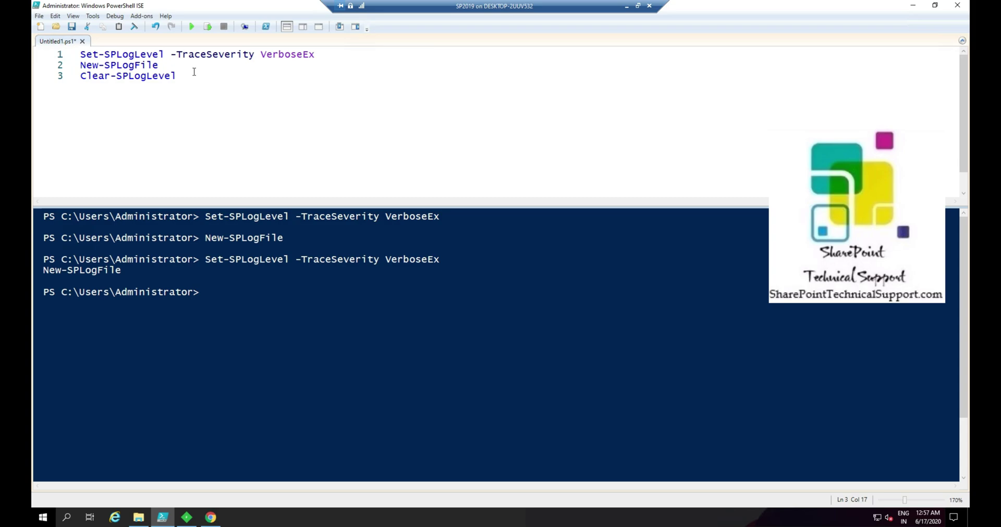
drag(192, 74, 84, 83)
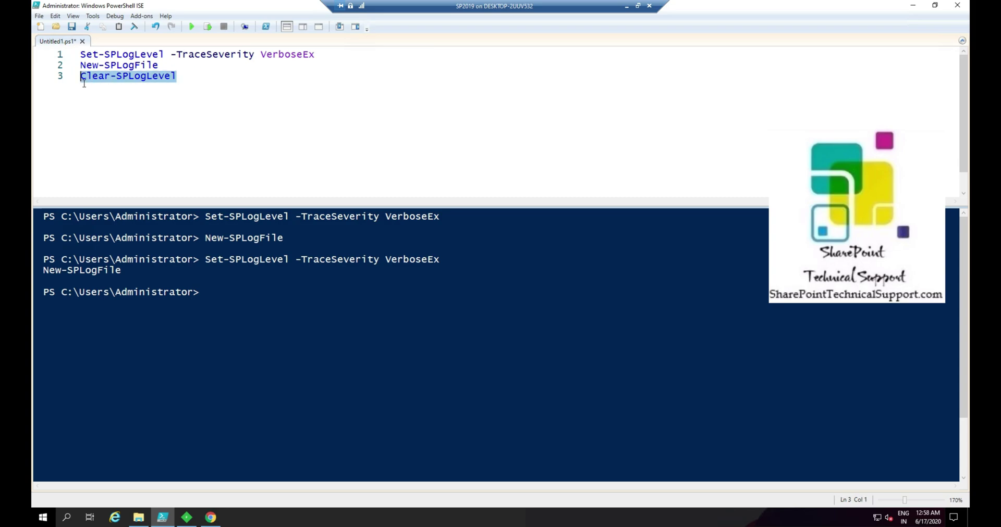
click(208, 27)
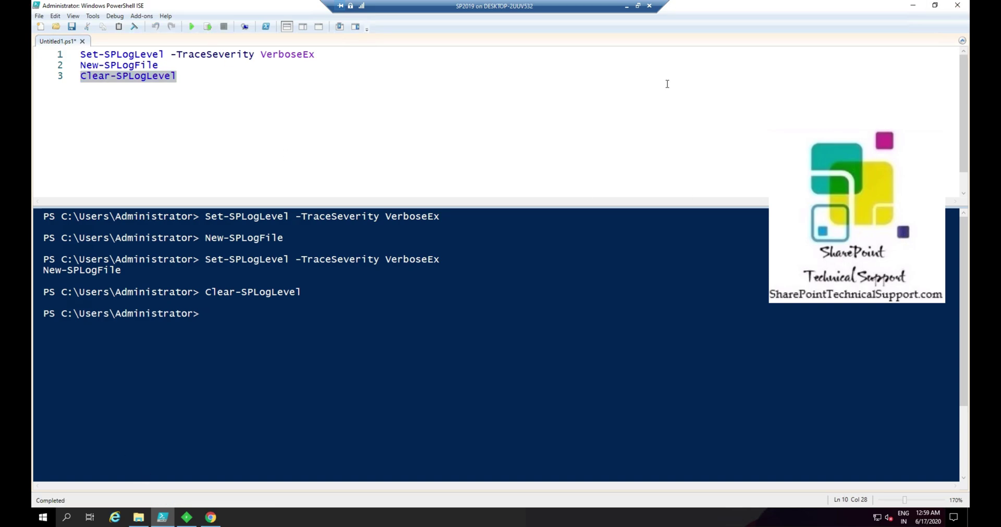
- Switch to Chrome, reload the Diagnostic Logging page and expand Access Services to check its trace levels
key(alt+Tab)
key(F5)
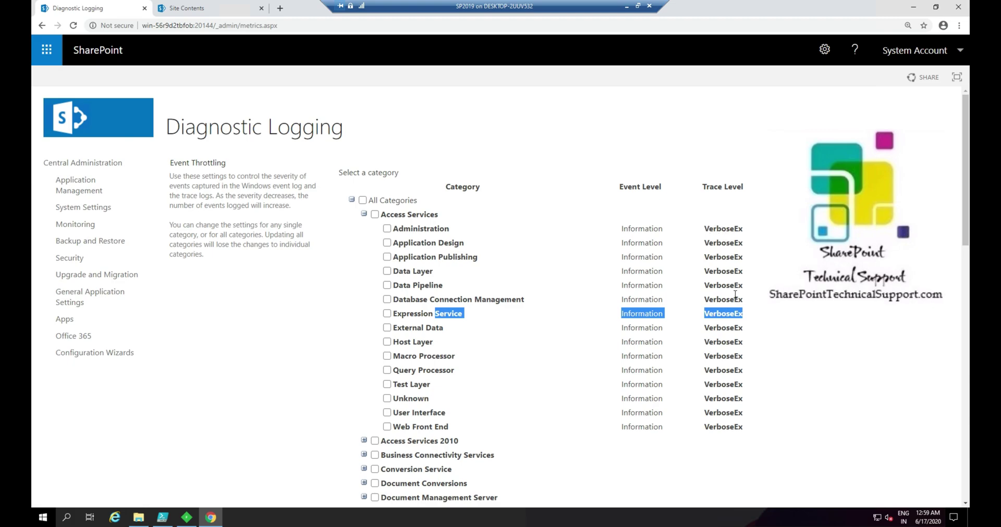
click(760, 330)
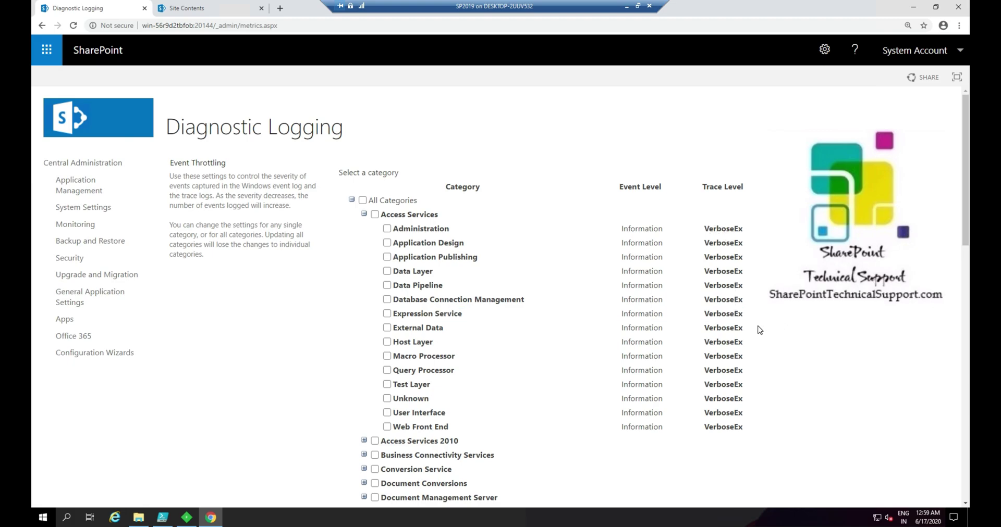
click(73, 26)
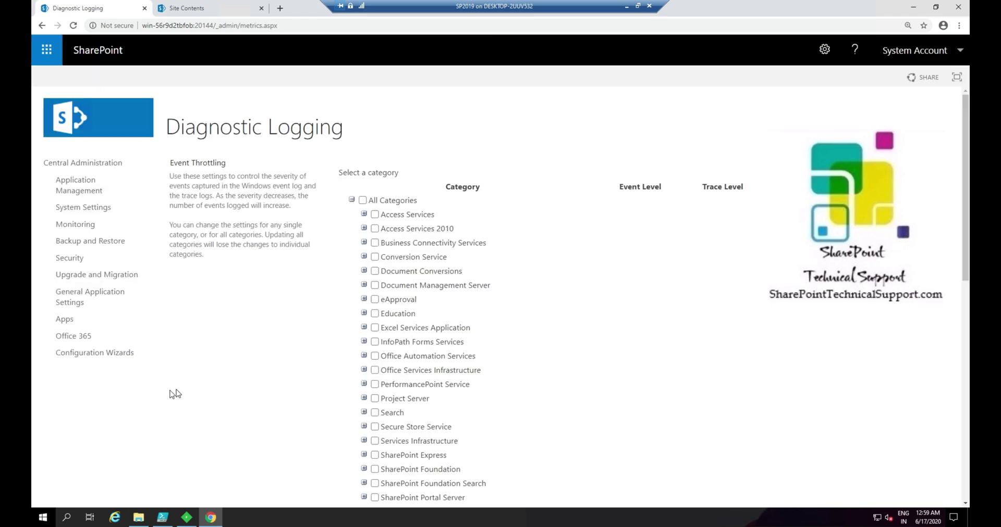
click(364, 214)
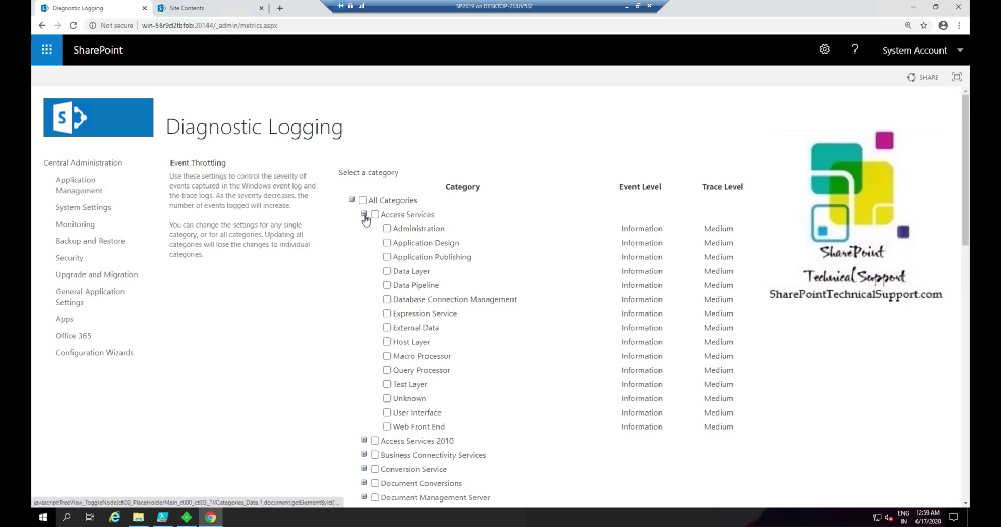
drag(732, 228, 392, 228)
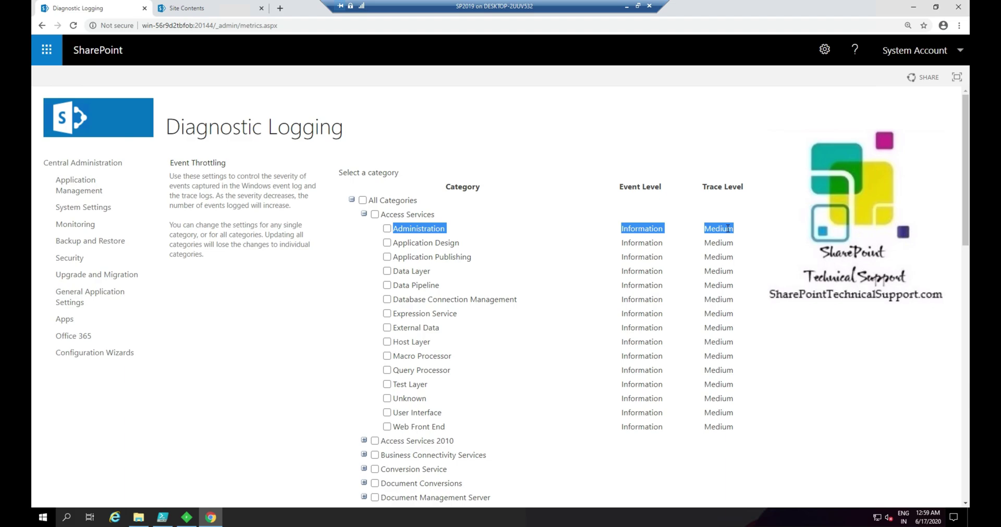
- Switch to the ULSLog folder and select the log files ending in 0053 and 0055 together
click(134, 523)
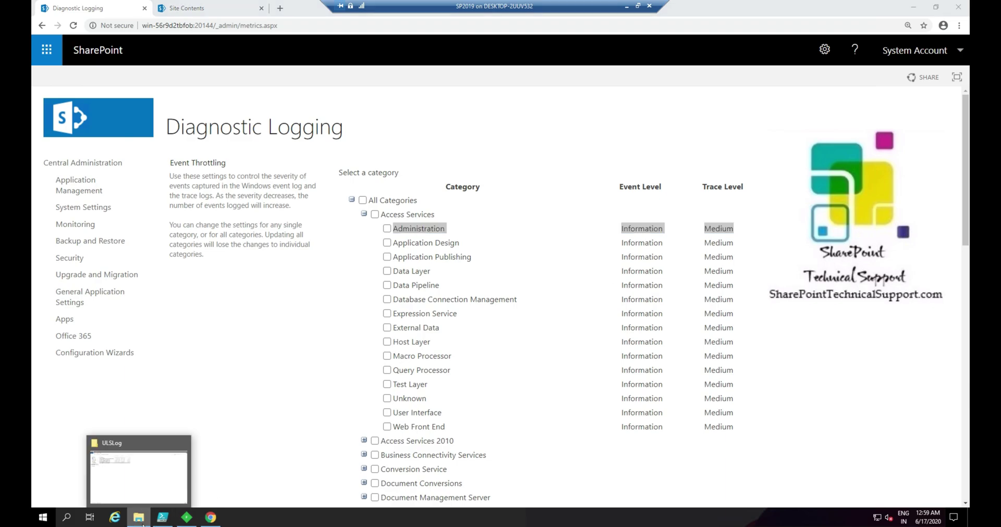
click(144, 523)
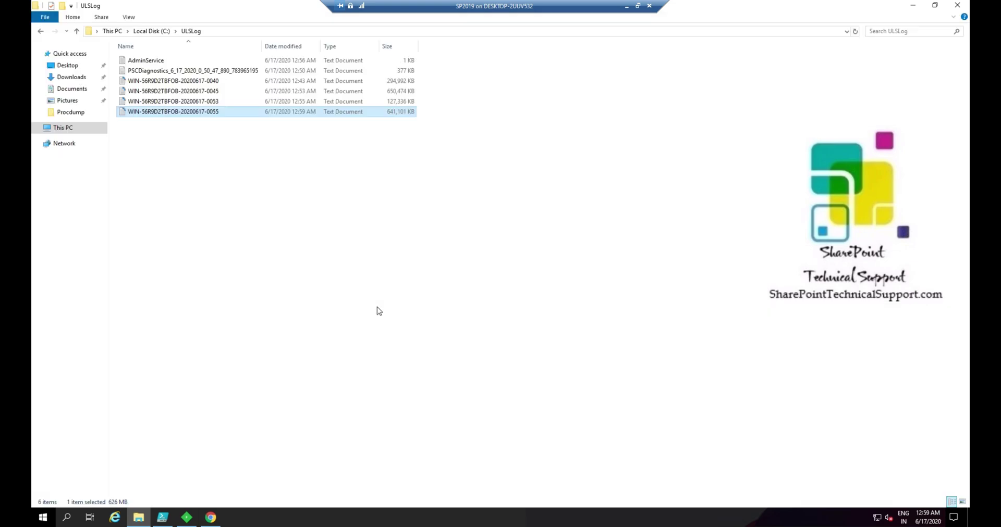
click(379, 104)
shift+click(380, 112)
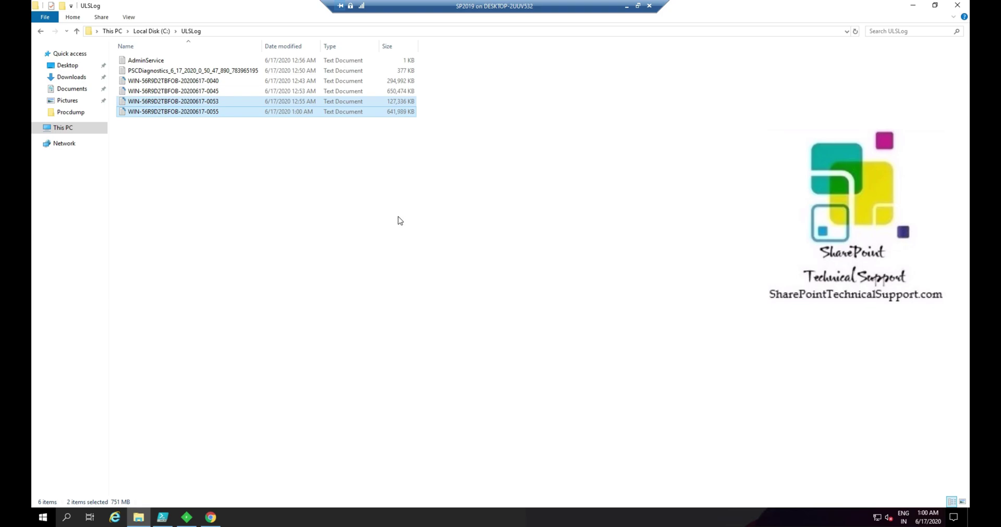
- Switch to Fiddler, save the captured sessions as the archive "Fillder Trace WebPart Issue" in the Captures folder, and close Fiddler
click(186, 518)
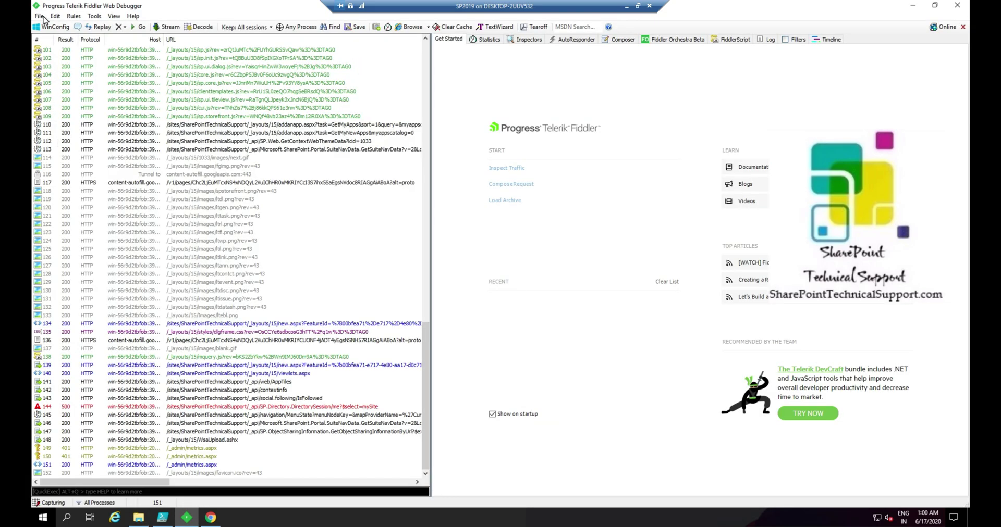
click(39, 16)
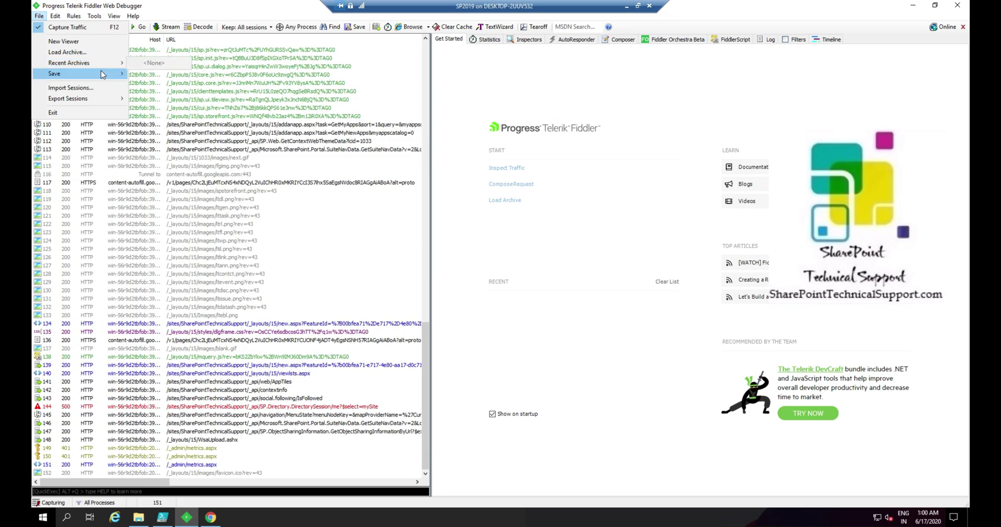
click(143, 74)
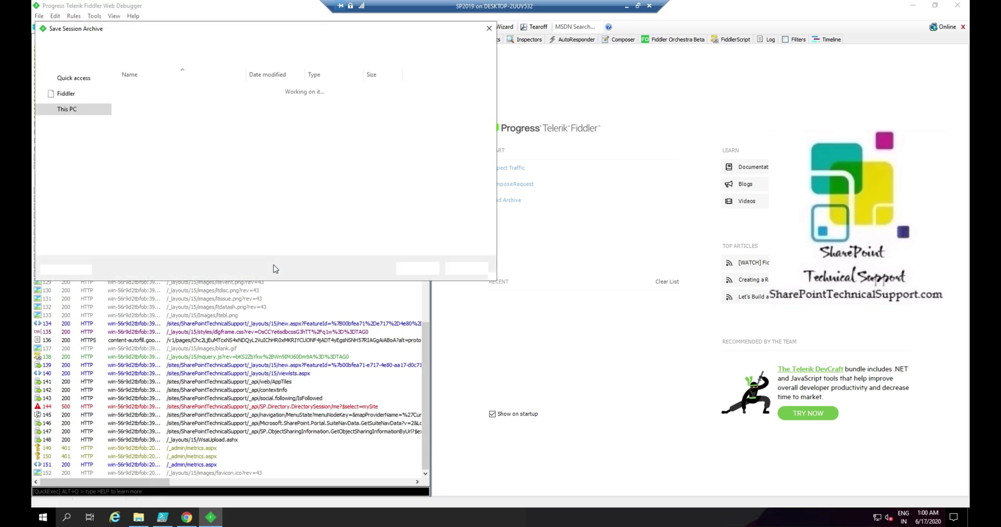
click(172, 235)
text(Fillder Trace Web)
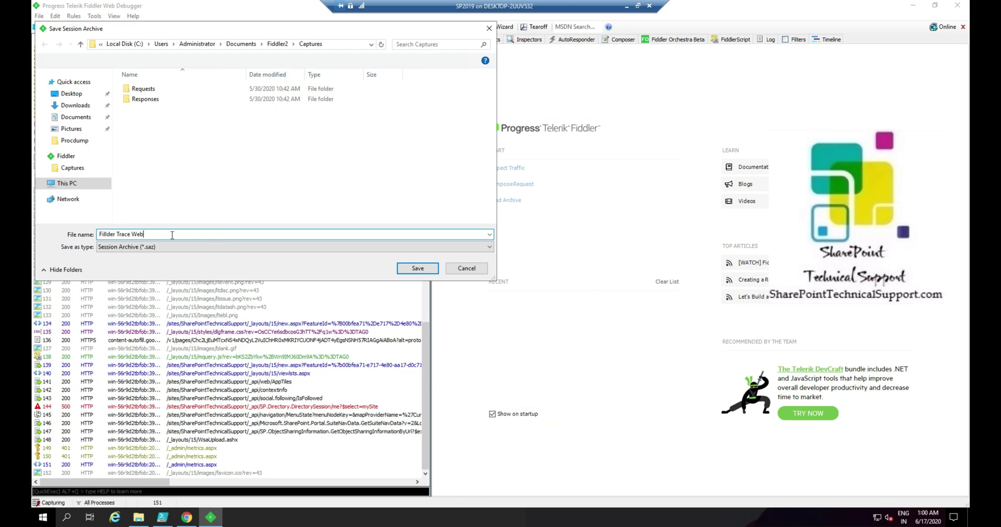
text(Part Issue)
click(340, 49)
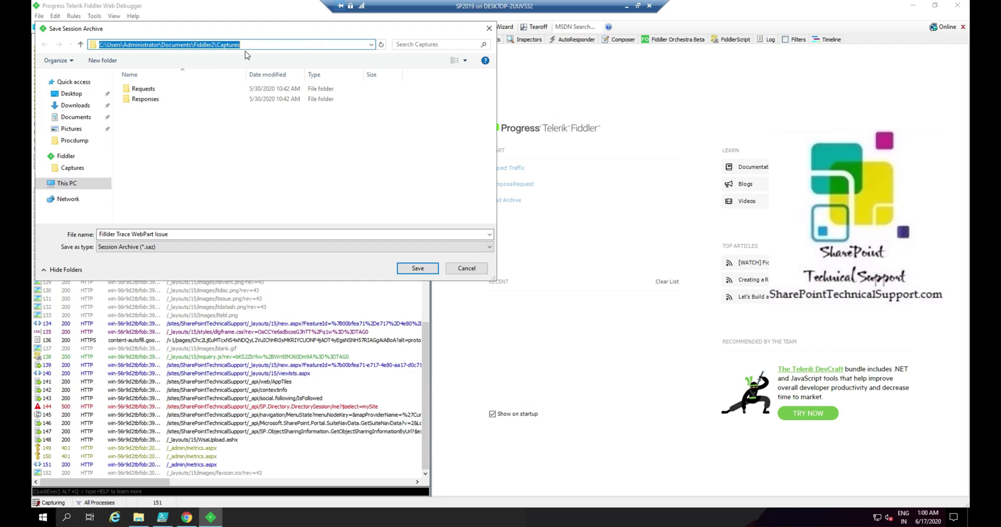
click(417, 270)
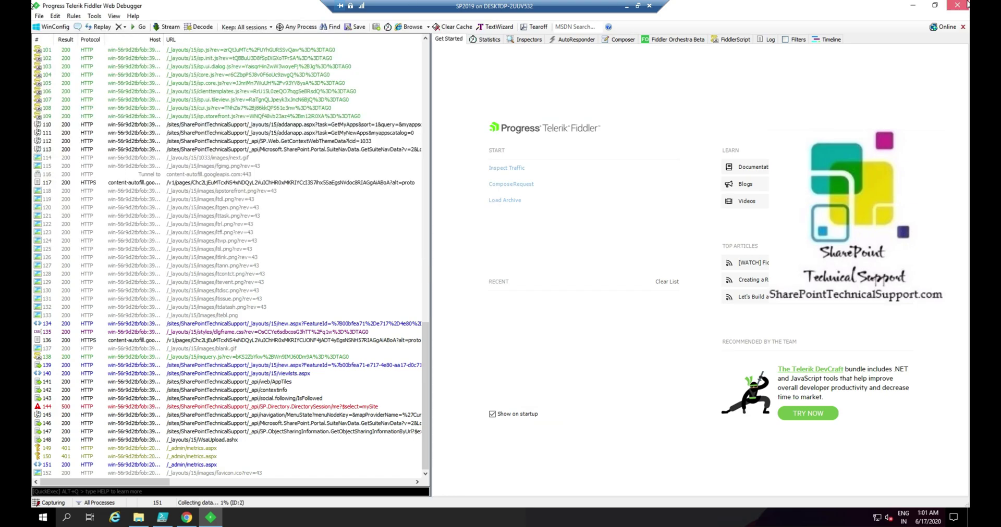
key(alt+F4)
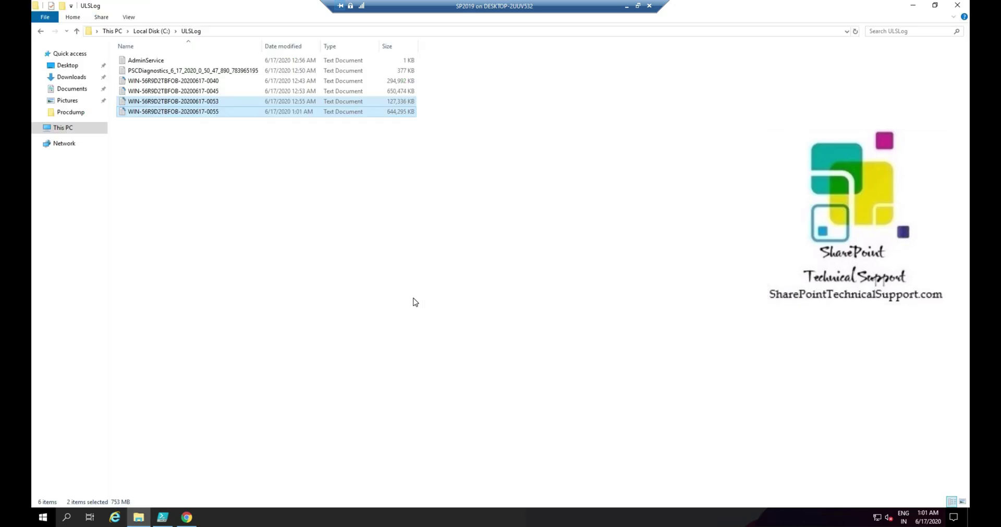